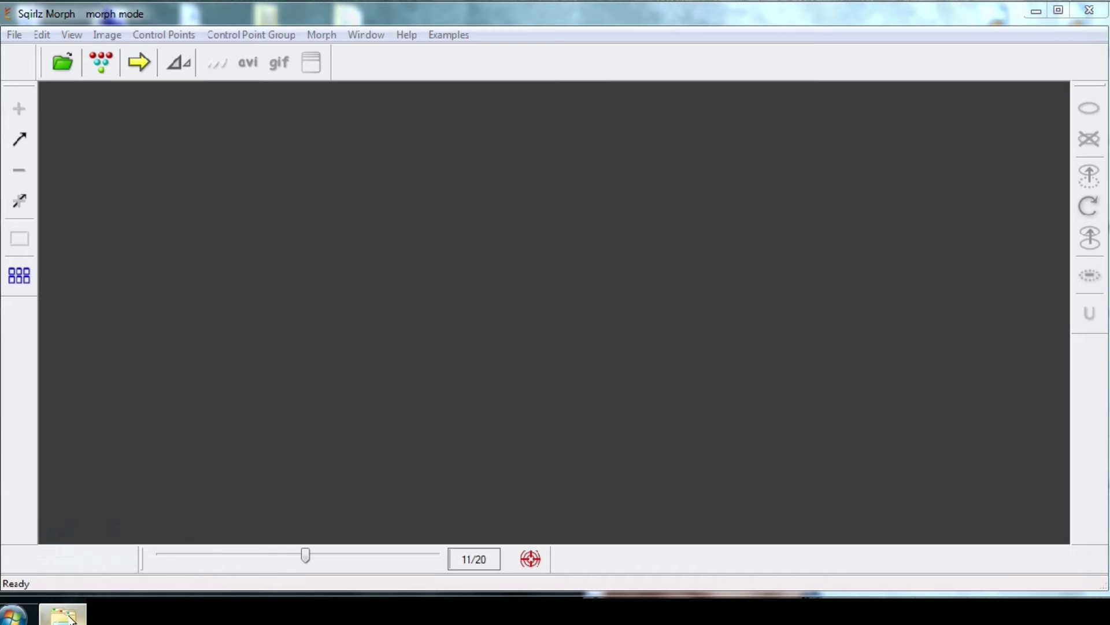
Load the face photos Photo2 and Photo3 from Explorer into Sqirlz Morph, then minimize Explorer.
{"action": "left_click", "coordinate": [831, 372]}
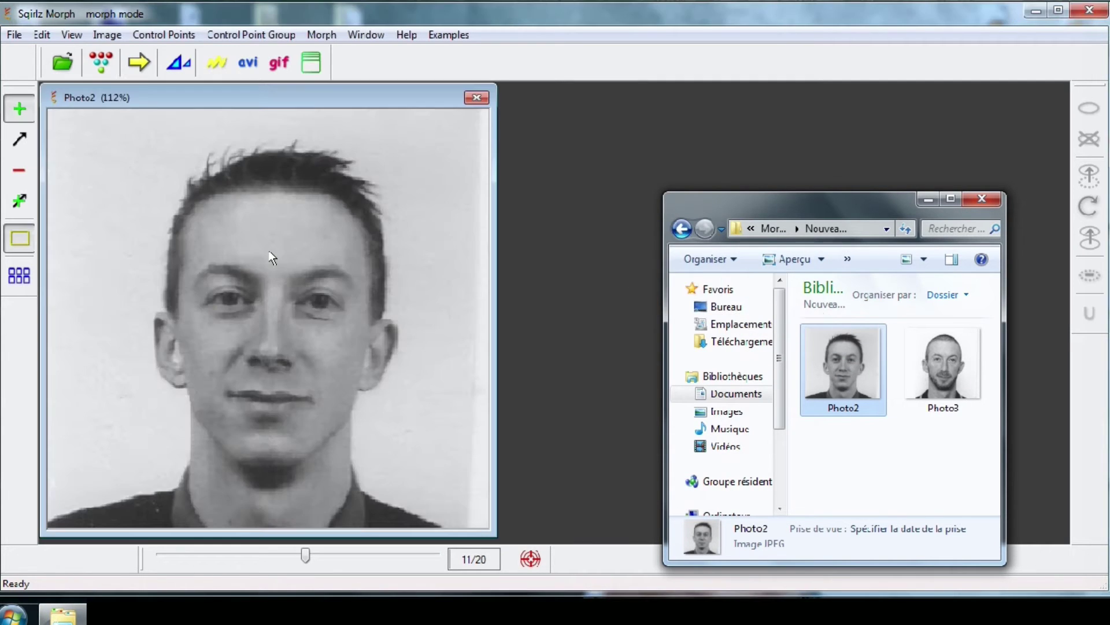
{"action": "left_click", "coordinate": [937, 367]}
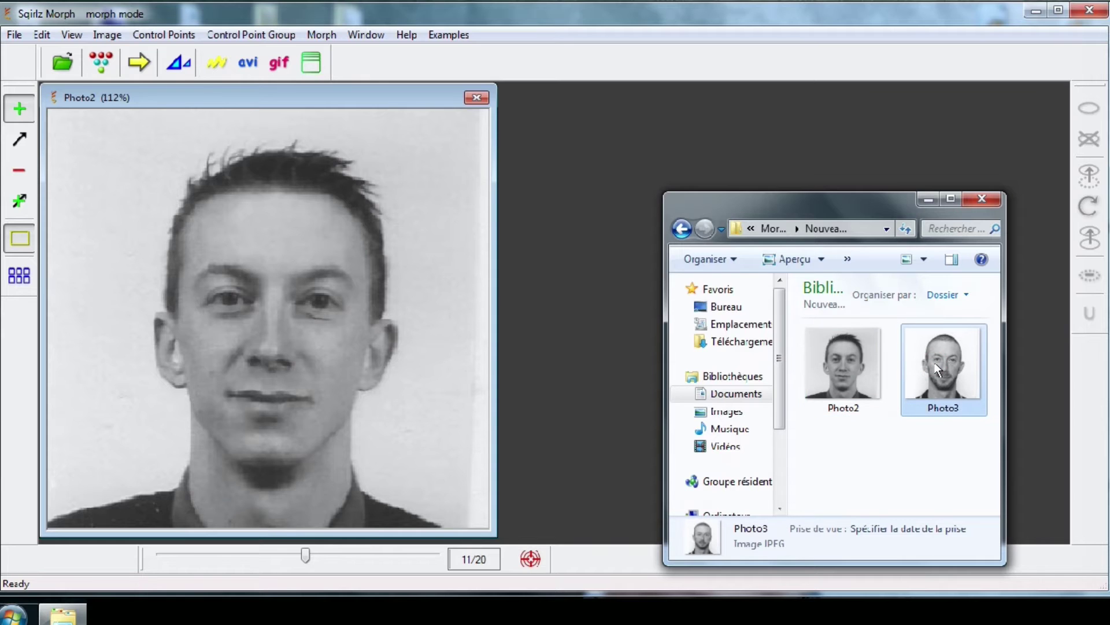
{"action": "left_click_drag", "start_coordinate": [909, 361], "coordinate": [569, 311]}
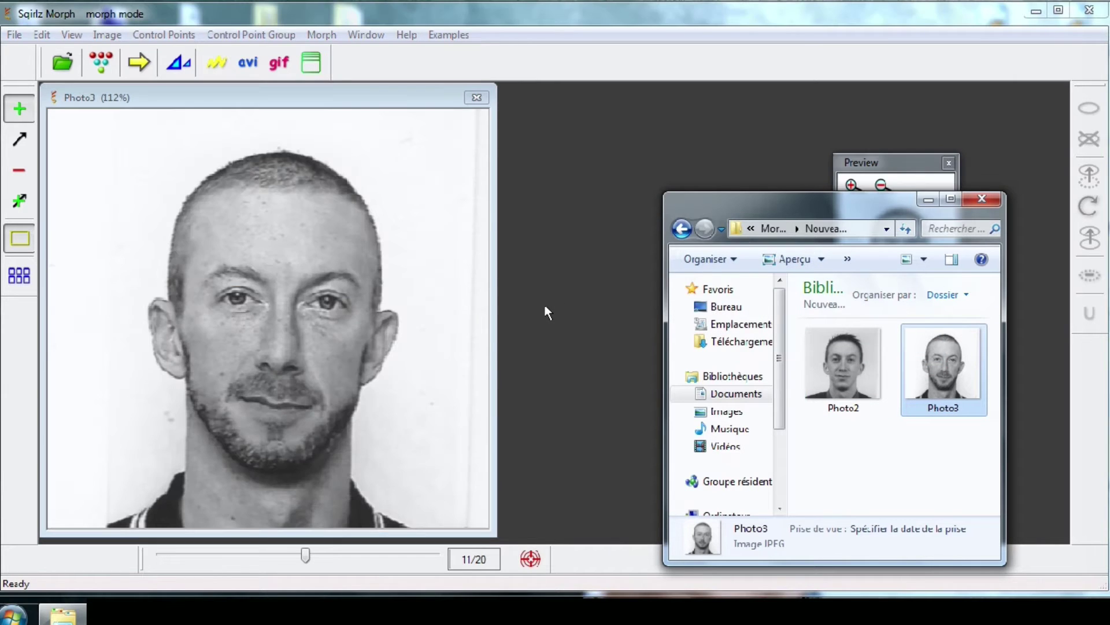
{"action": "left_click", "coordinate": [929, 200]}
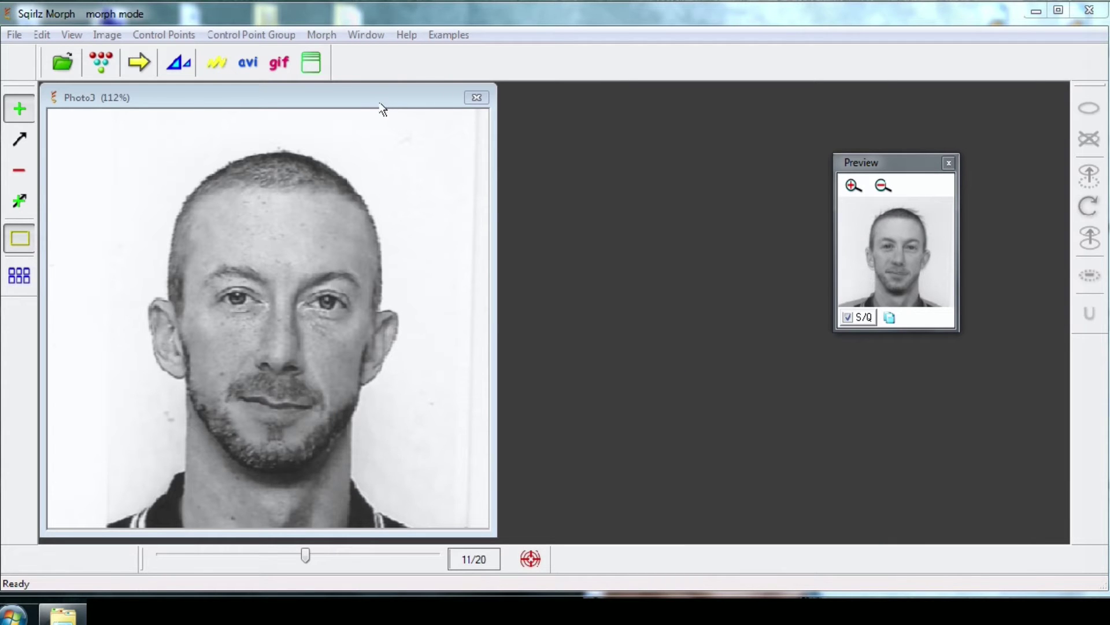
Place Photo3 on the right, Photo2 near the centre, and the Preview over their border.
{"action": "left_click_drag", "start_coordinate": [382, 109], "coordinate": [927, 104]}
{"action": "left_click", "coordinate": [381, 104]}
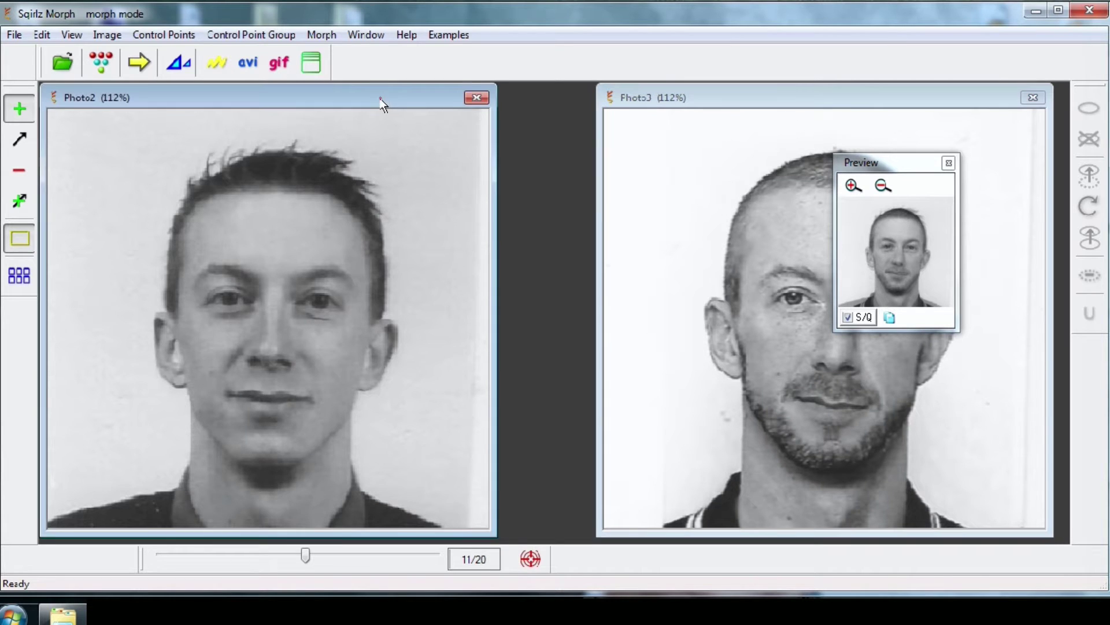
{"action": "left_click_drag", "start_coordinate": [381, 104], "coordinate": [474, 109]}
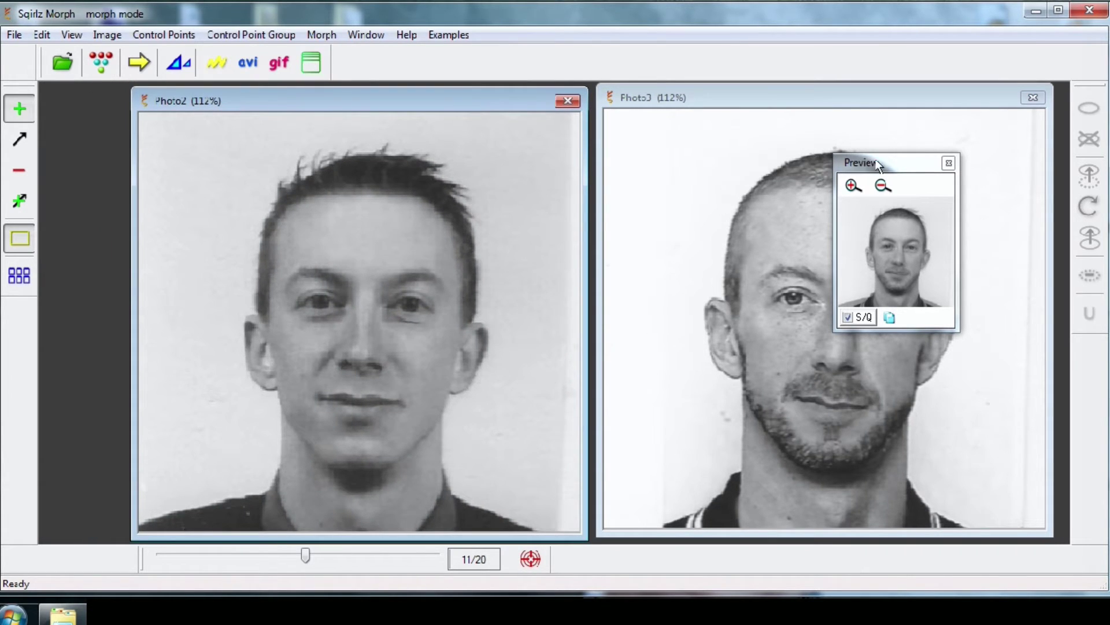
{"action": "left_click_drag", "start_coordinate": [878, 164], "coordinate": [566, 359]}
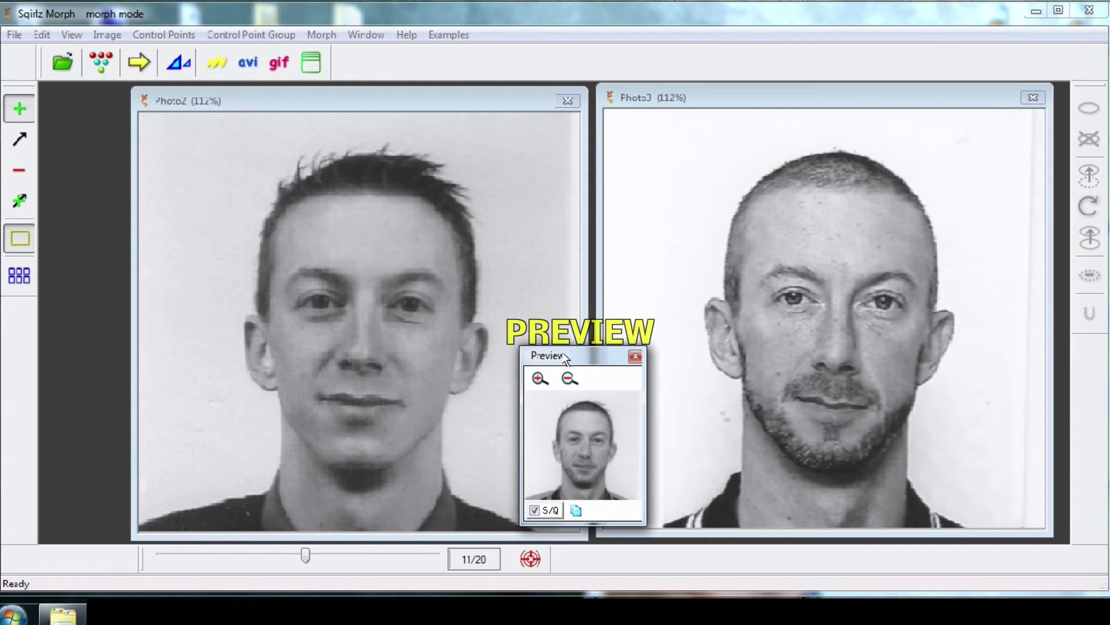
Preview the morph, set the animation period to 300 frames per cycle, and replay it.
{"action": "left_click", "coordinate": [139, 62]}
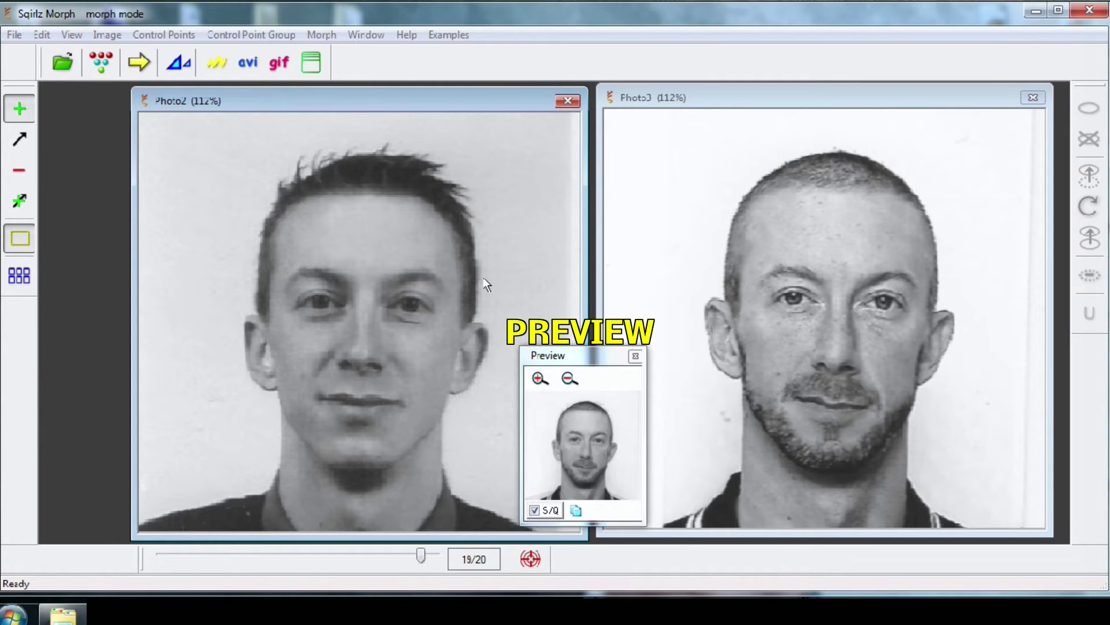
{"action": "left_click", "coordinate": [101, 61]}
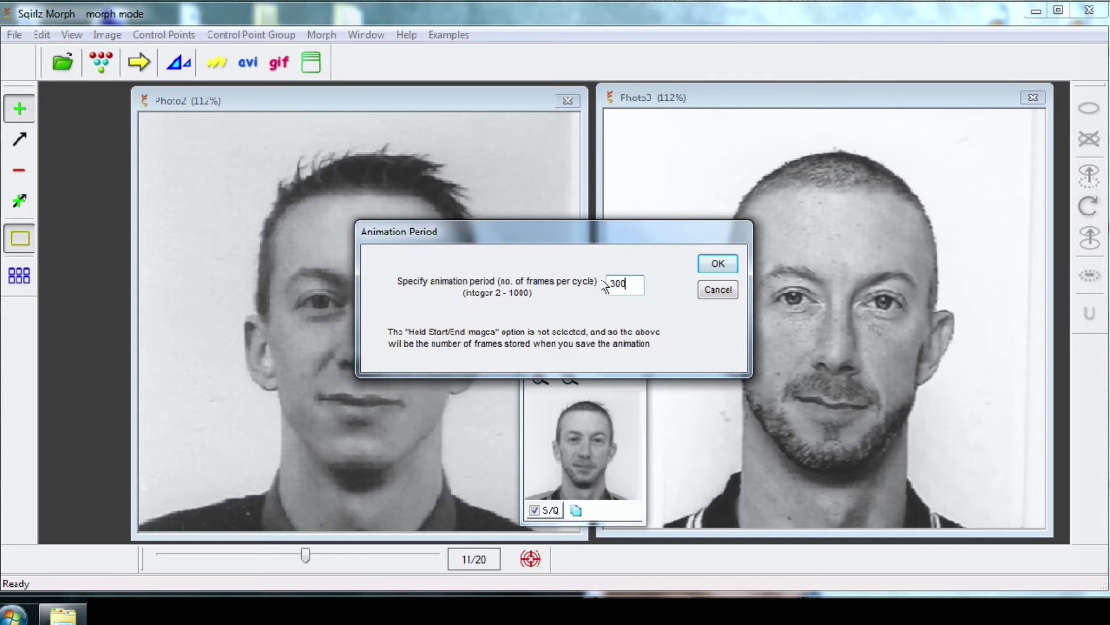
{"action": "type", "text": "300"}
{"action": "left_click", "coordinate": [717, 263]}
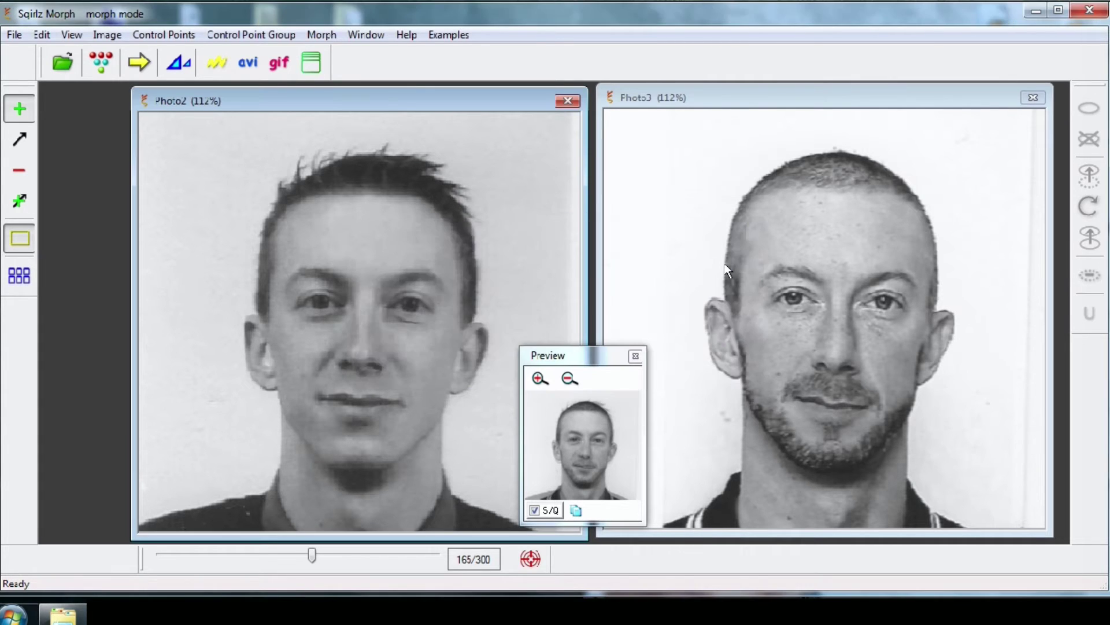
{"action": "left_click", "coordinate": [142, 70]}
{"action": "left_click", "coordinate": [538, 380]}
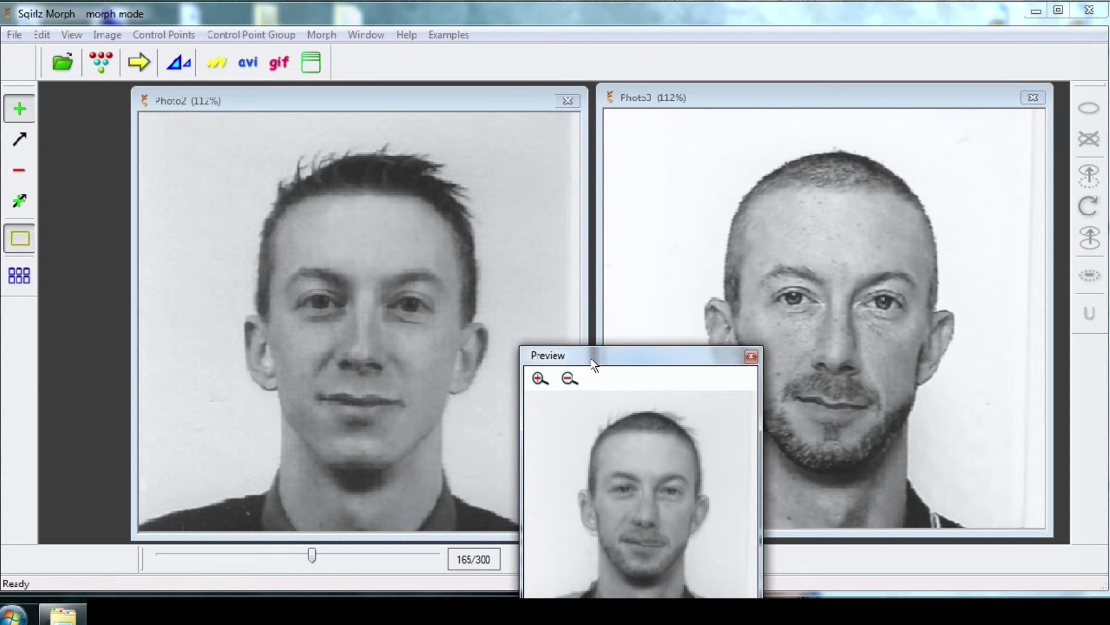
{"action": "left_click_drag", "start_coordinate": [594, 363], "coordinate": [557, 292]}
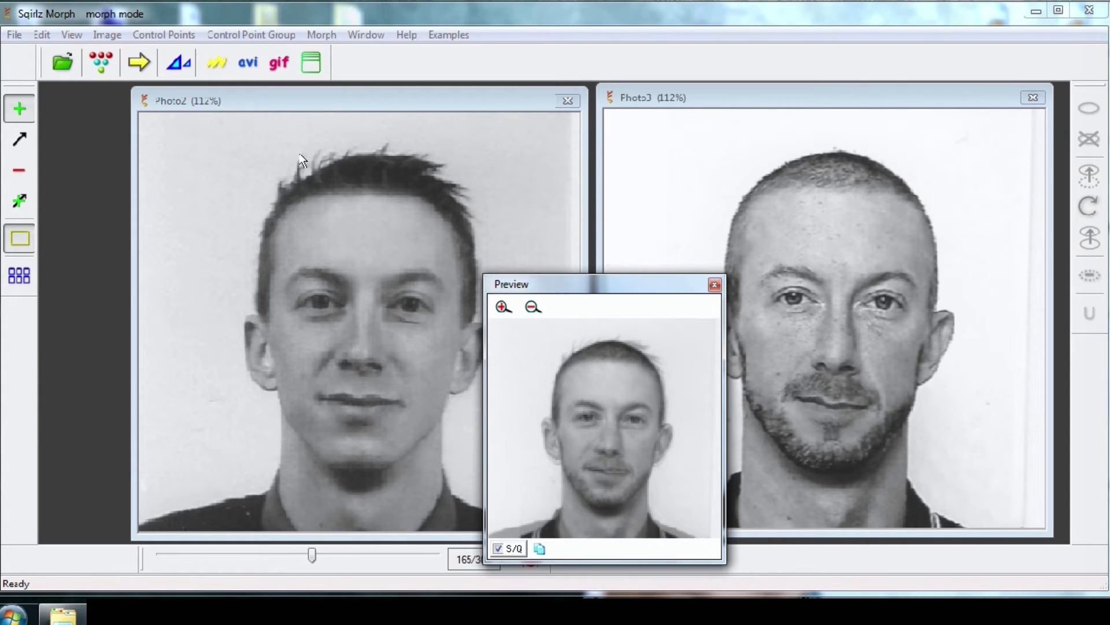
{"action": "left_click", "coordinate": [139, 62]}
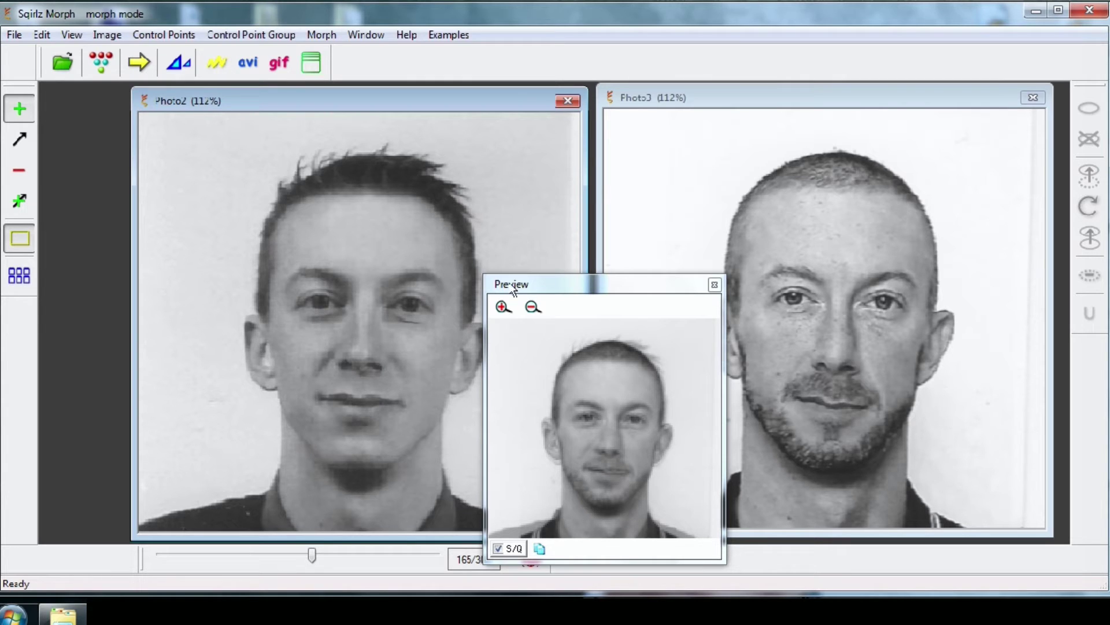
{"action": "left_click", "coordinate": [534, 312]}
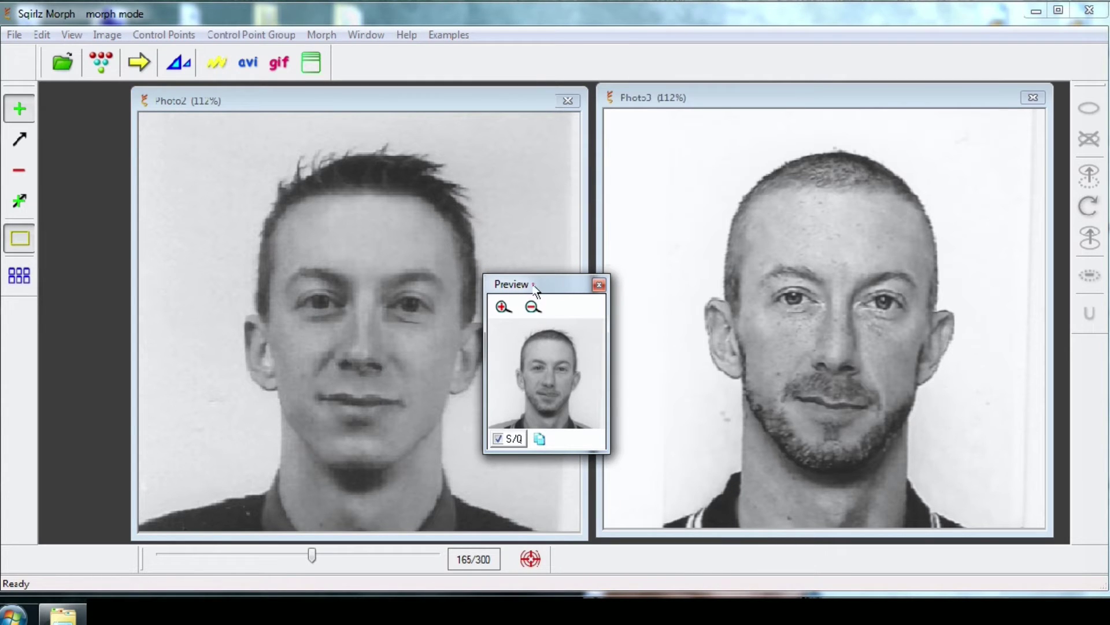
{"action": "left_click_drag", "start_coordinate": [535, 288], "coordinate": [593, 378]}
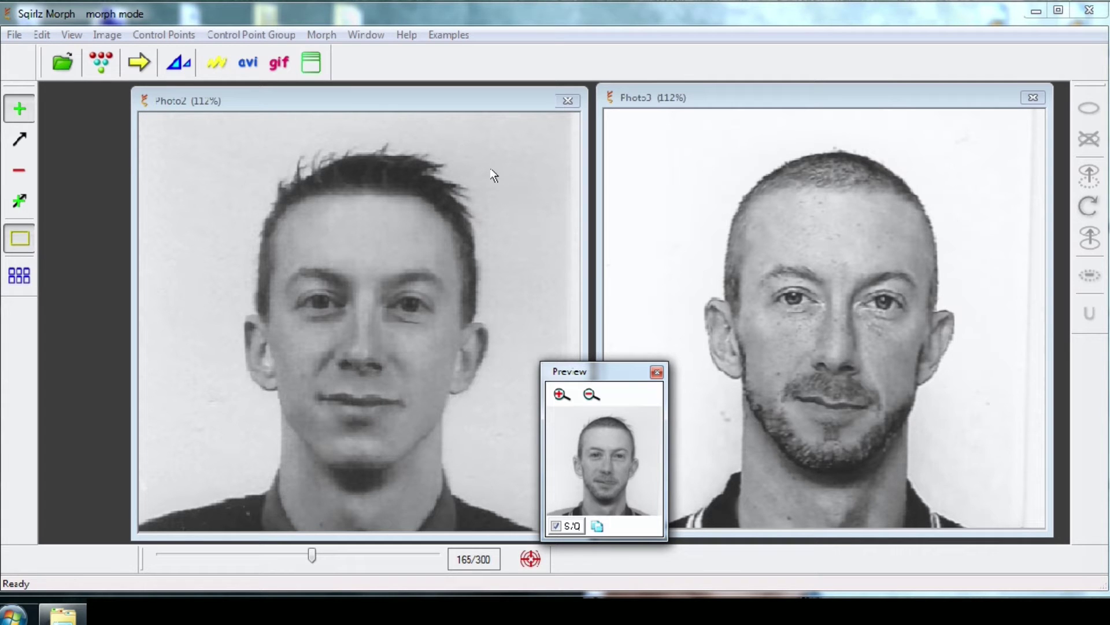
{"action": "left_click", "coordinate": [350, 104]}
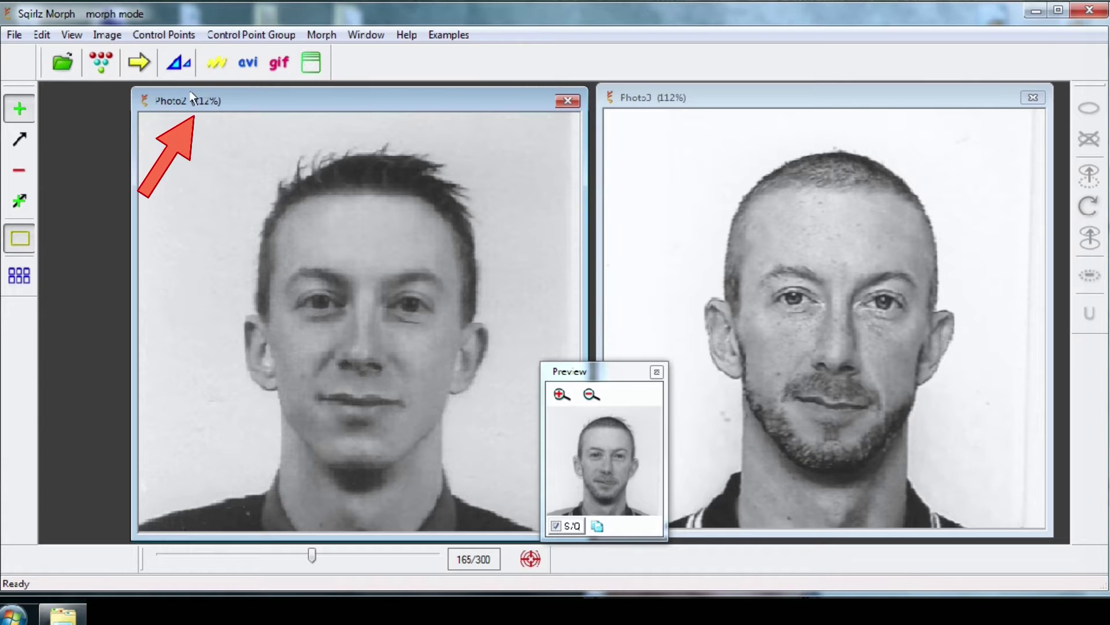
Show both Photo2 and Photo3 at 100% size via View > Show 100%.
{"action": "left_click", "coordinate": [71, 36]}
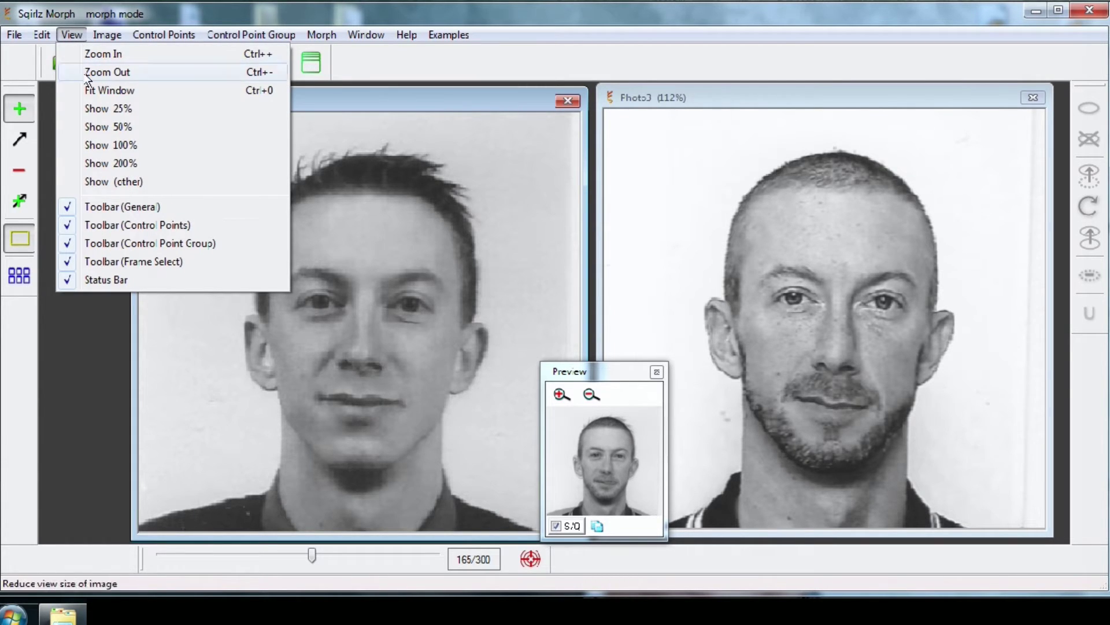
{"action": "left_click", "coordinate": [105, 146]}
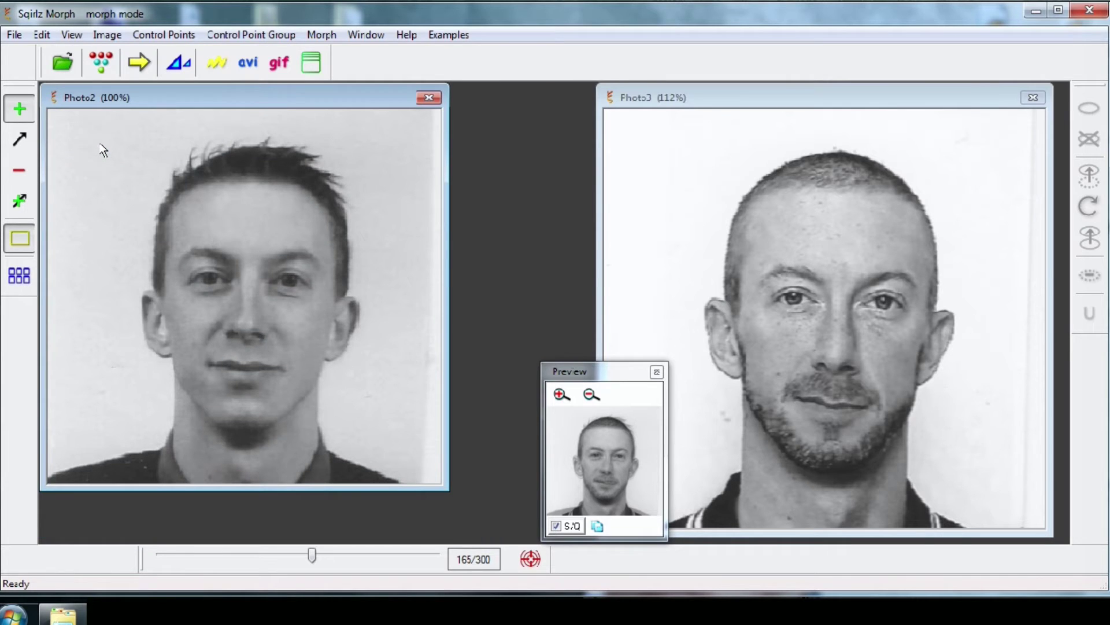
{"action": "left_click", "coordinate": [663, 102]}
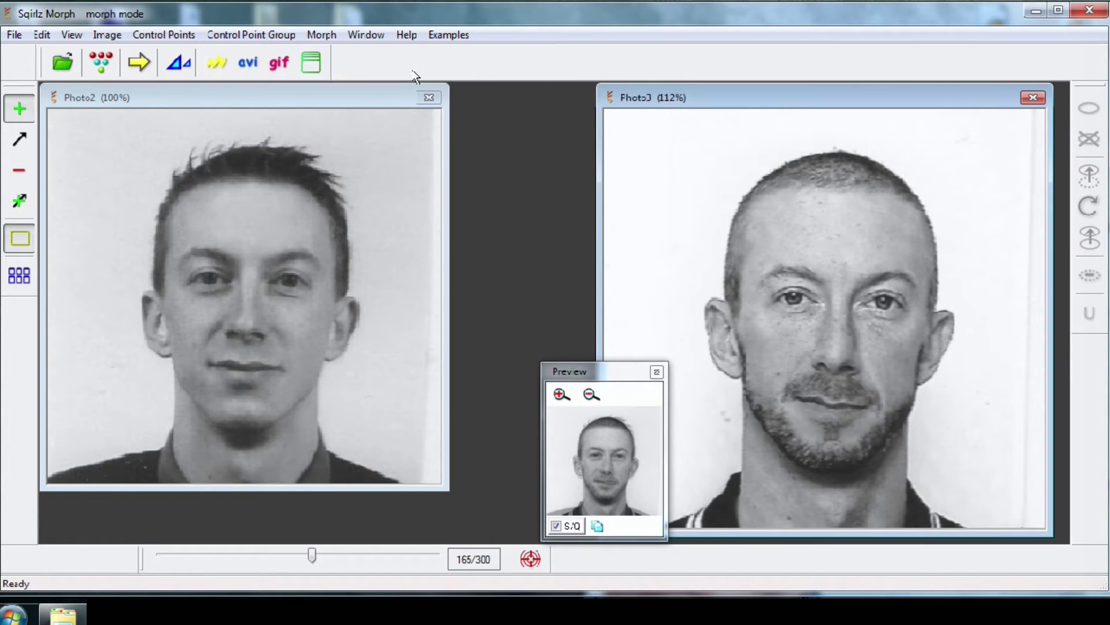
{"action": "left_click", "coordinate": [71, 36]}
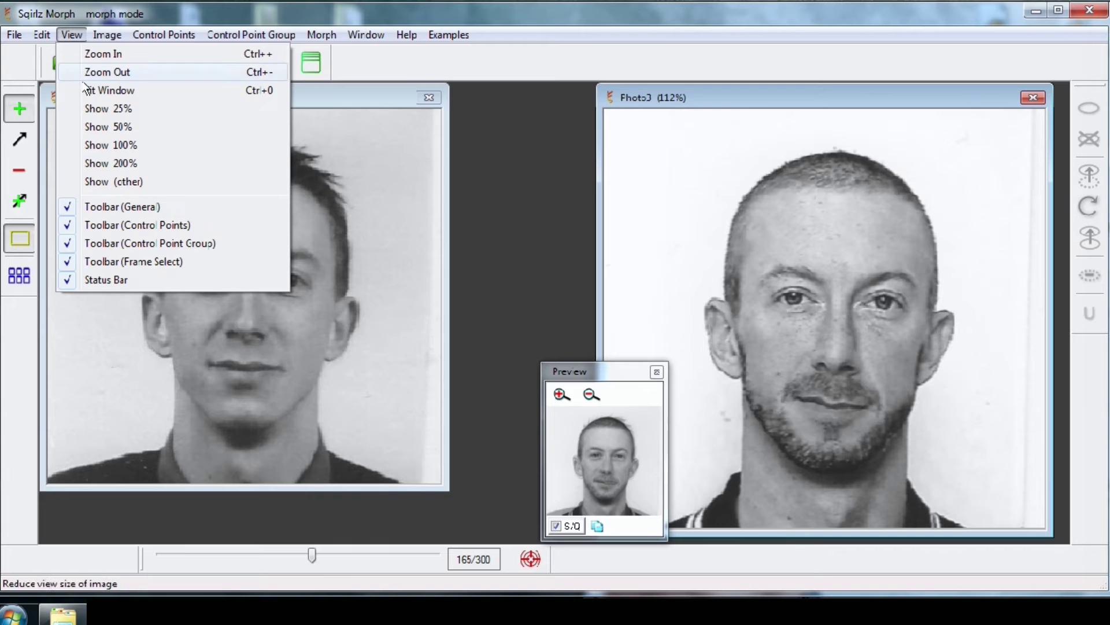
{"action": "left_click", "coordinate": [106, 145]}
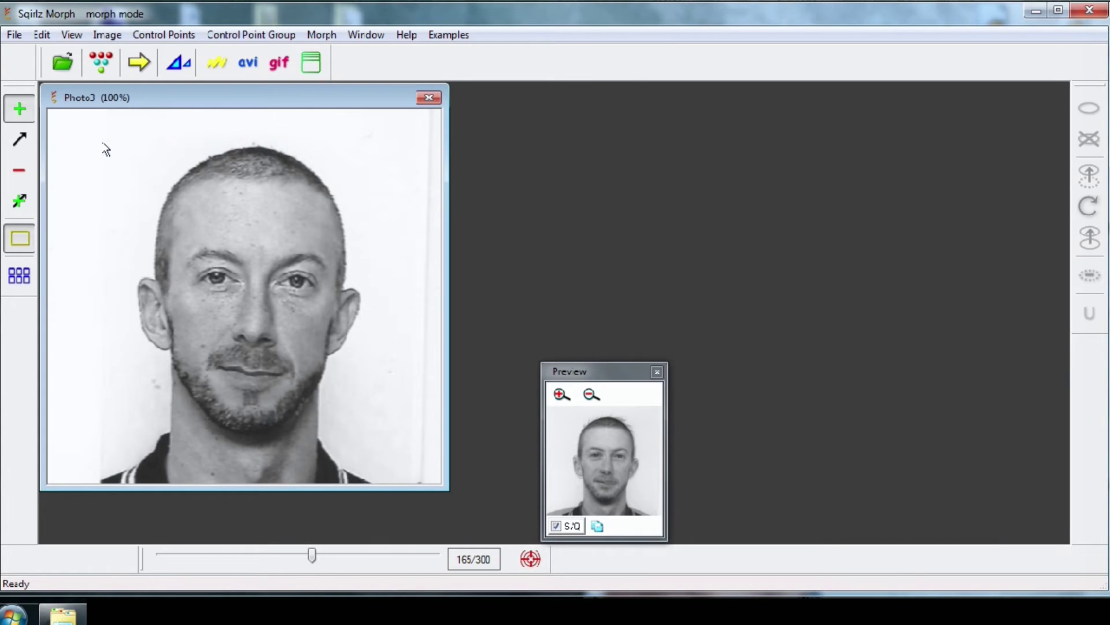
Move Photo3 right, nudge Photo2, and place the Preview window between the two photos.
{"action": "left_click_drag", "start_coordinate": [155, 103], "coordinate": [762, 109]}
{"action": "mouse_move", "coordinate": [338, 103]}
{"action": "left_mouse_down"}
{"action": "mouse_move", "coordinate": [378, 104]}
{"action": "mouse_move", "coordinate": [356, 112]}
{"action": "left_mouse_up"}
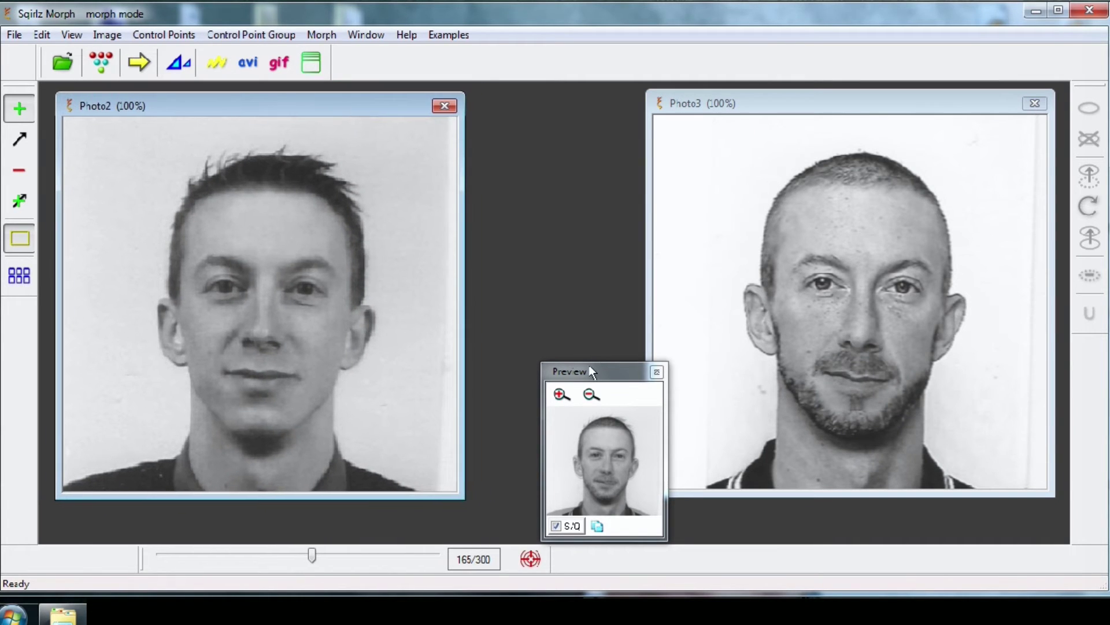
{"action": "left_click_drag", "start_coordinate": [590, 366], "coordinate": [544, 318]}
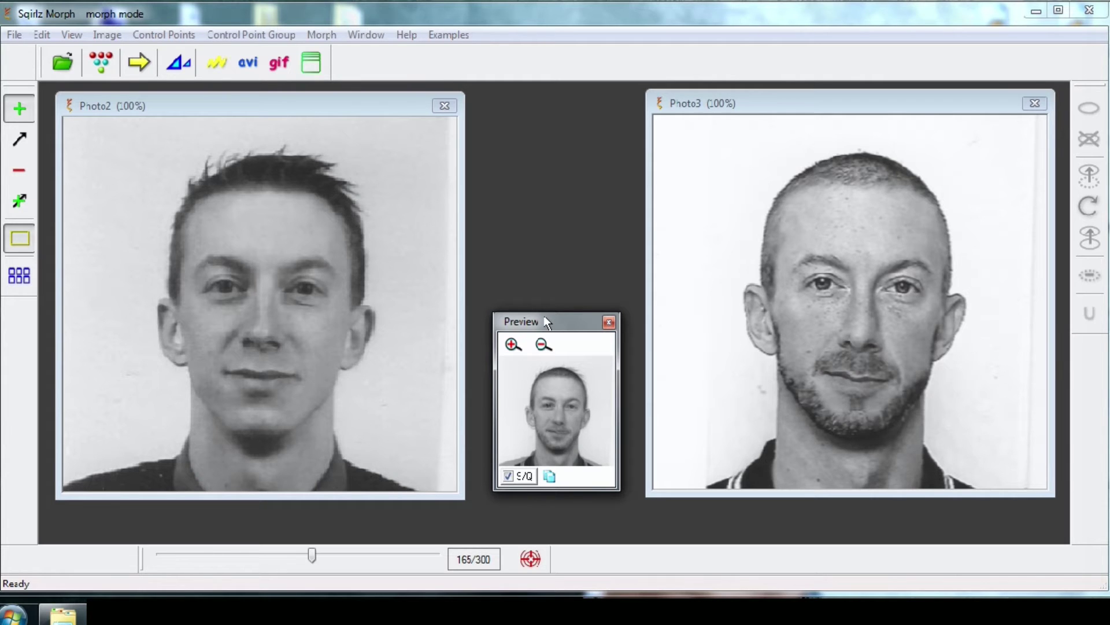
Add a control point on Photo2's left eye and centre its Photo3 partner on the pupil.
{"action": "left_click", "coordinate": [22, 111]}
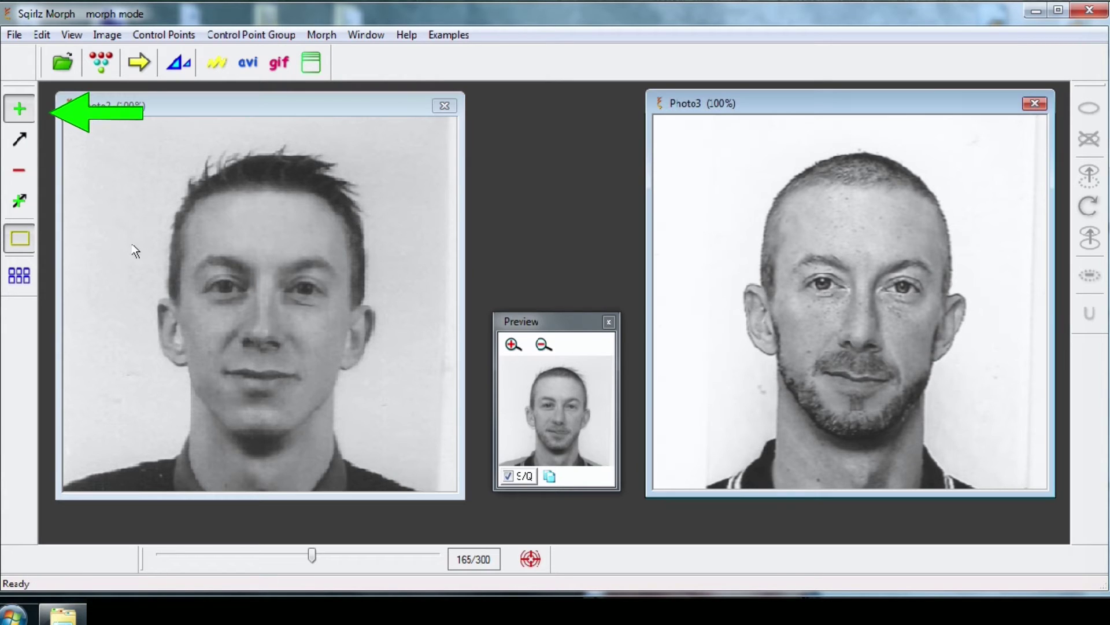
{"action": "left_click", "coordinate": [225, 288]}
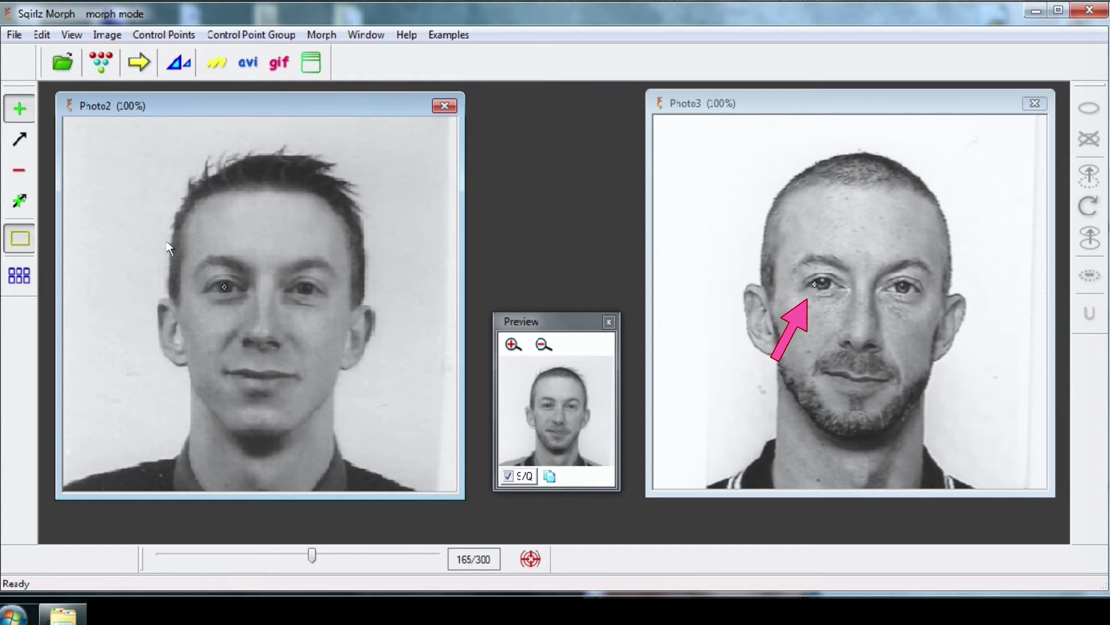
{"action": "left_click", "coordinate": [21, 141]}
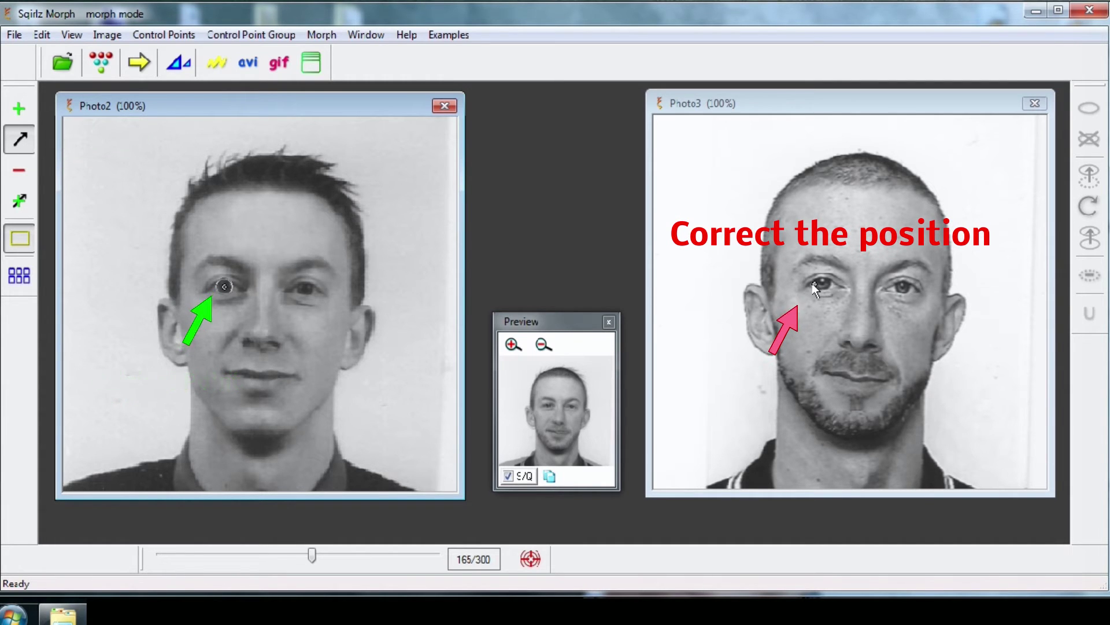
{"action": "left_click", "coordinate": [816, 288]}
{"action": "left_click_drag", "start_coordinate": [820, 286], "coordinate": [825, 287]}
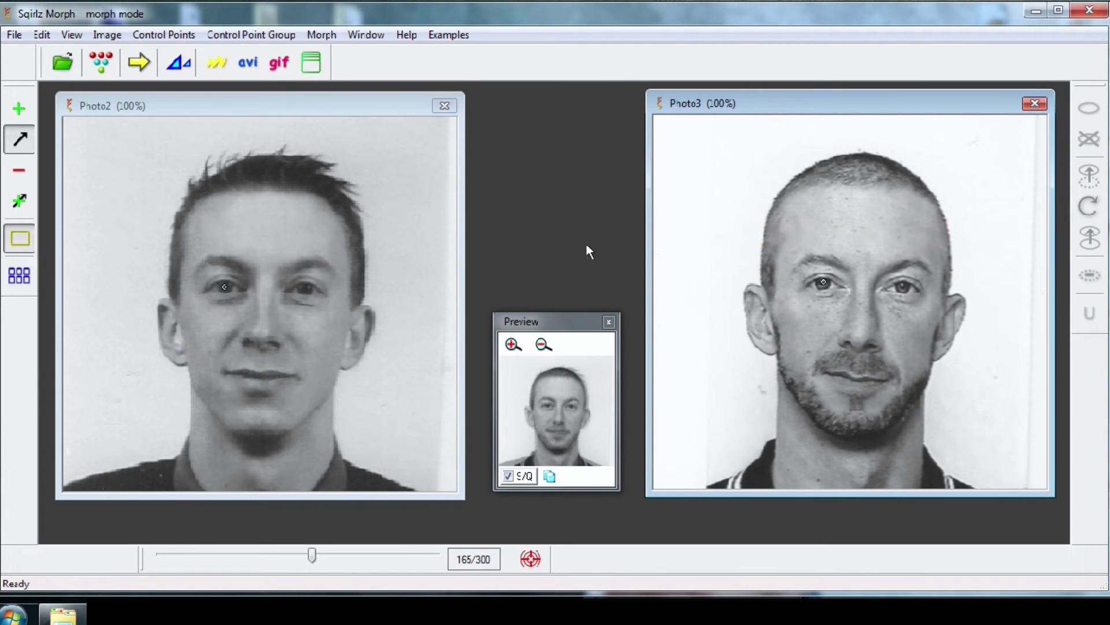
Add a right-eye control point on Photo2 and align its partner on Photo3.
{"action": "left_click", "coordinate": [18, 113]}
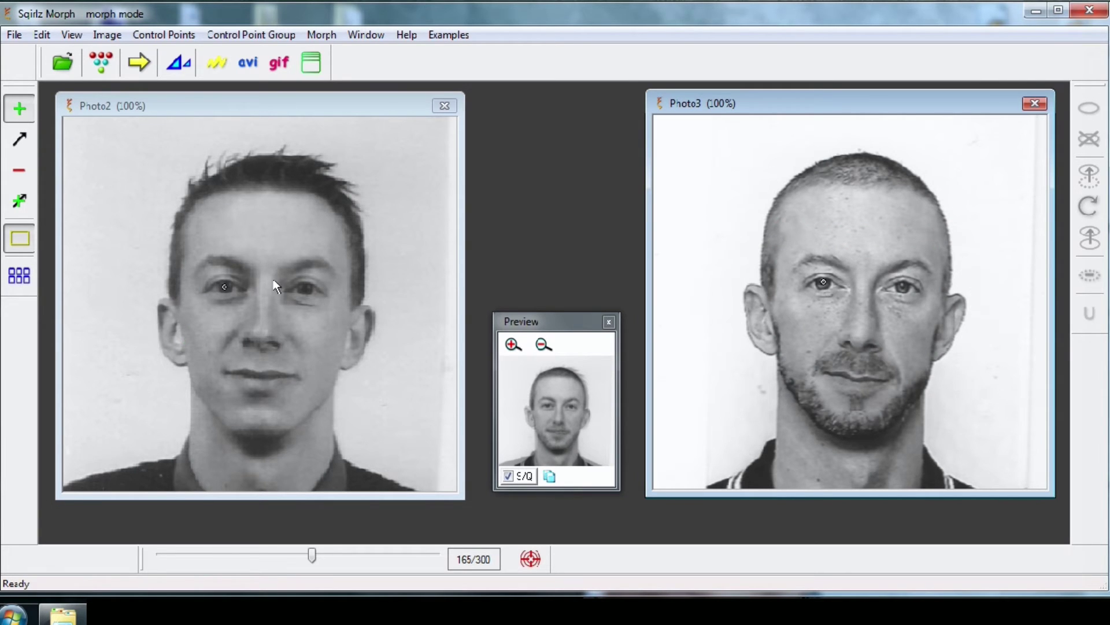
{"action": "left_click", "coordinate": [305, 288]}
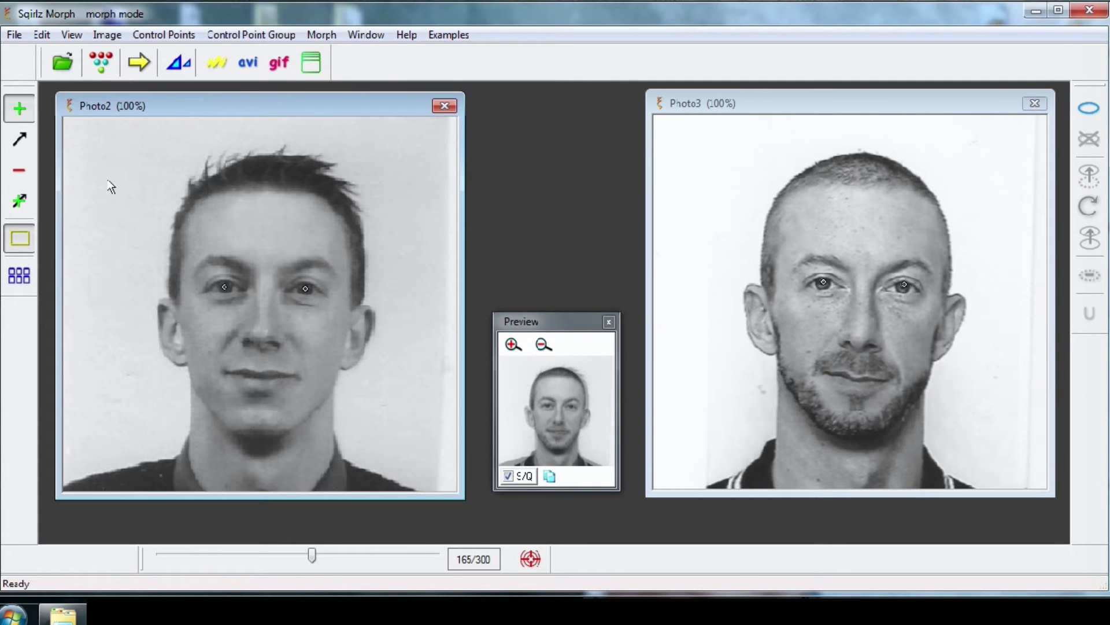
{"action": "left_click", "coordinate": [26, 146]}
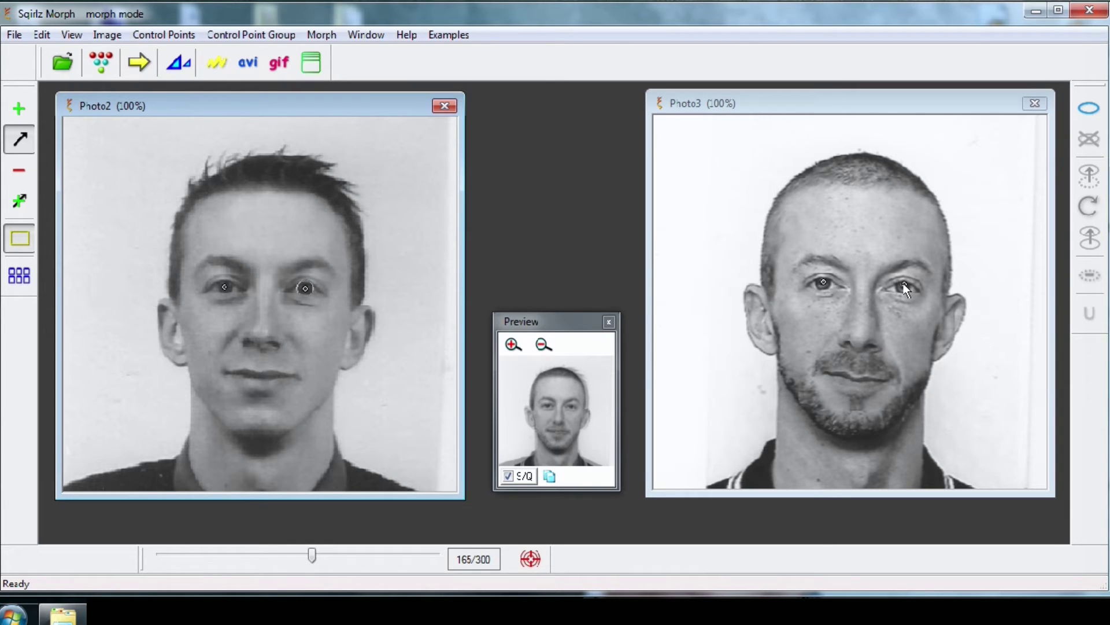
{"action": "left_click", "coordinate": [903, 285]}
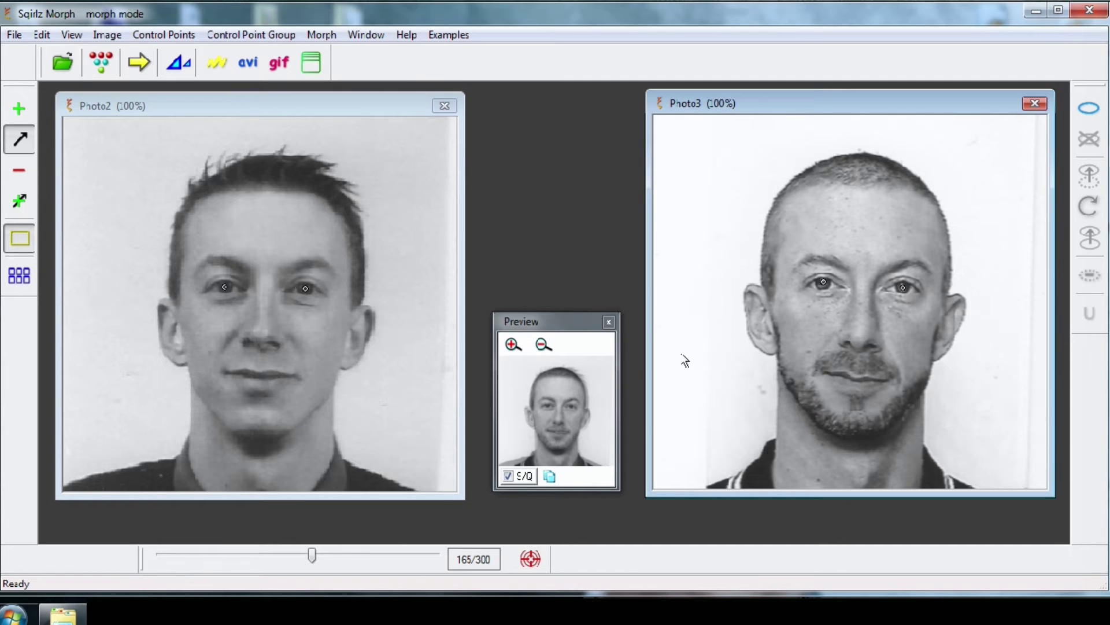
Add control points along the mouth, align Photo3's mouth points, and mistakenly add a top-left point.
{"action": "left_click", "coordinate": [24, 113]}
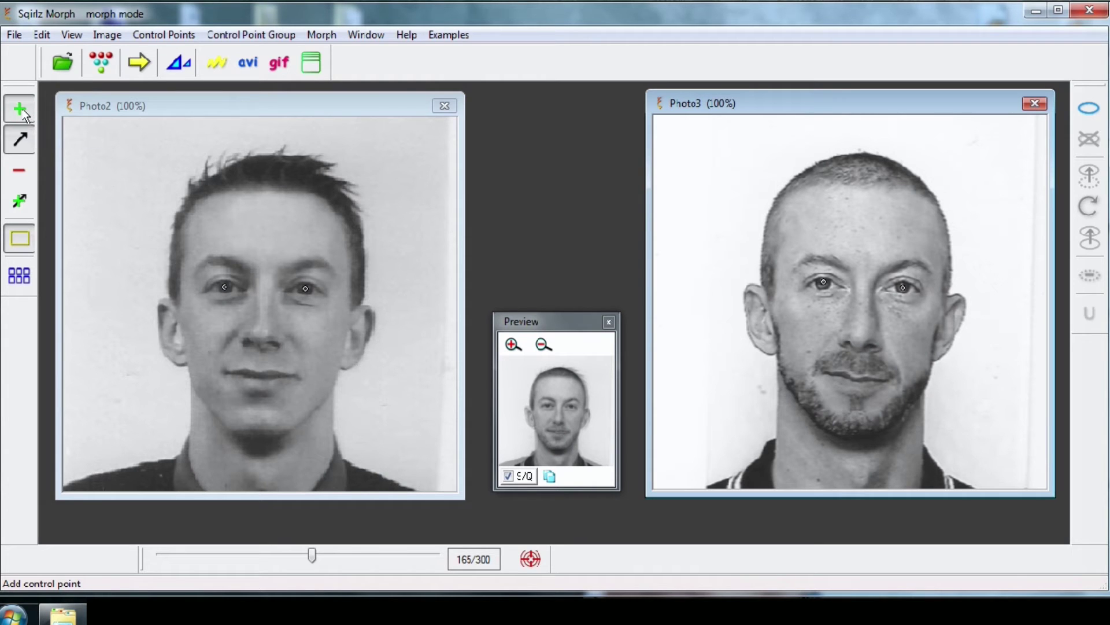
{"action": "left_click", "coordinate": [223, 372]}
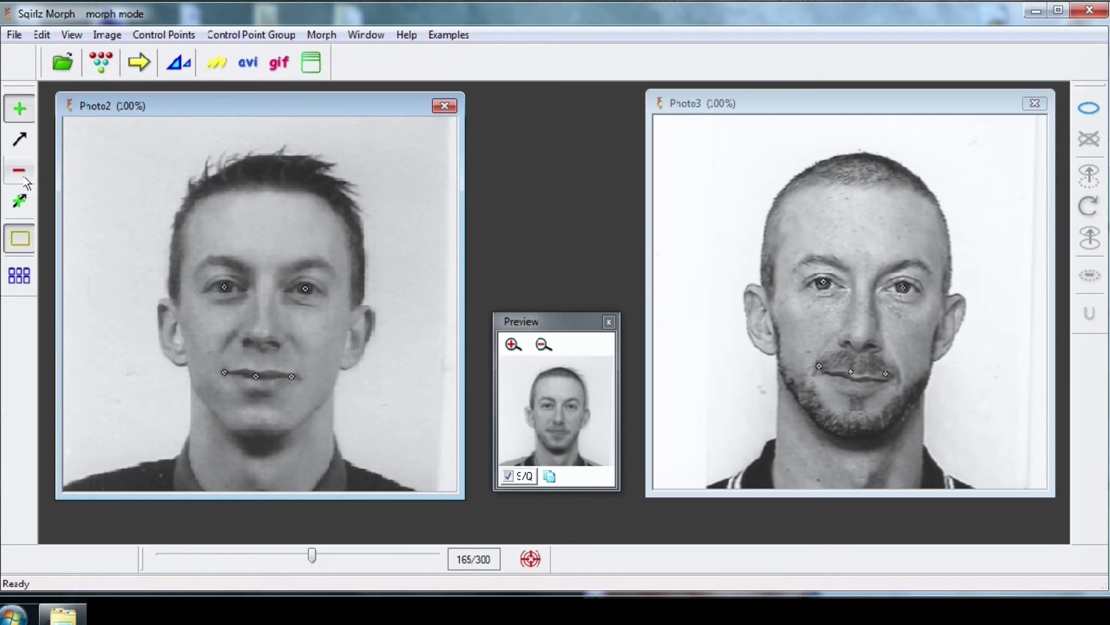
{"action": "left_click", "coordinate": [20, 145]}
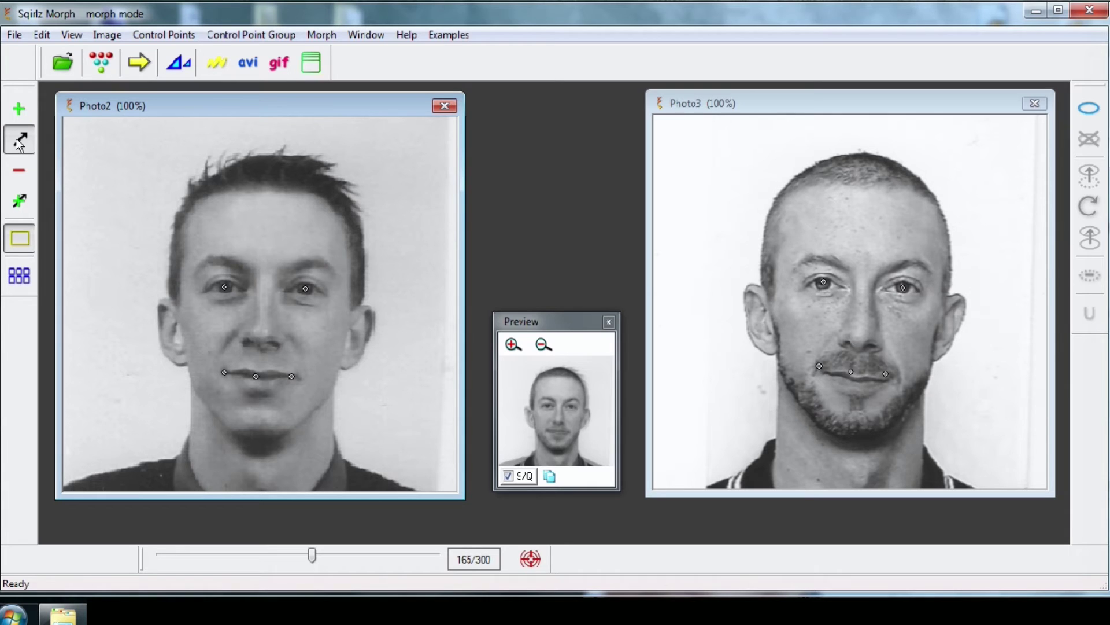
{"action": "left_click", "coordinate": [817, 365]}
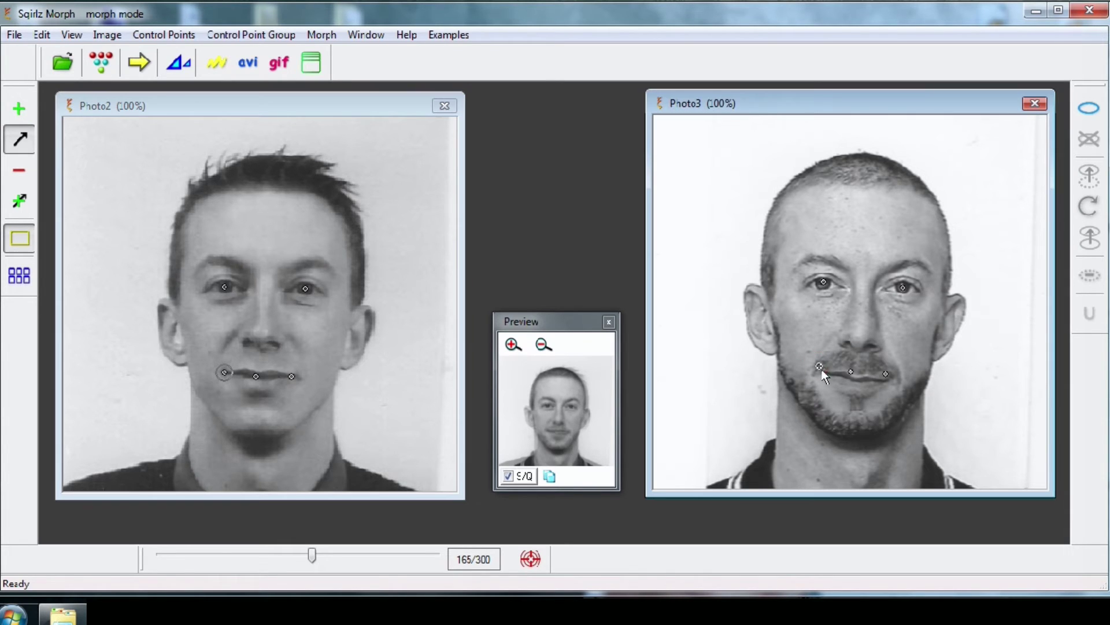
{"action": "left_click", "coordinate": [851, 371]}
{"action": "left_click", "coordinate": [22, 110]}
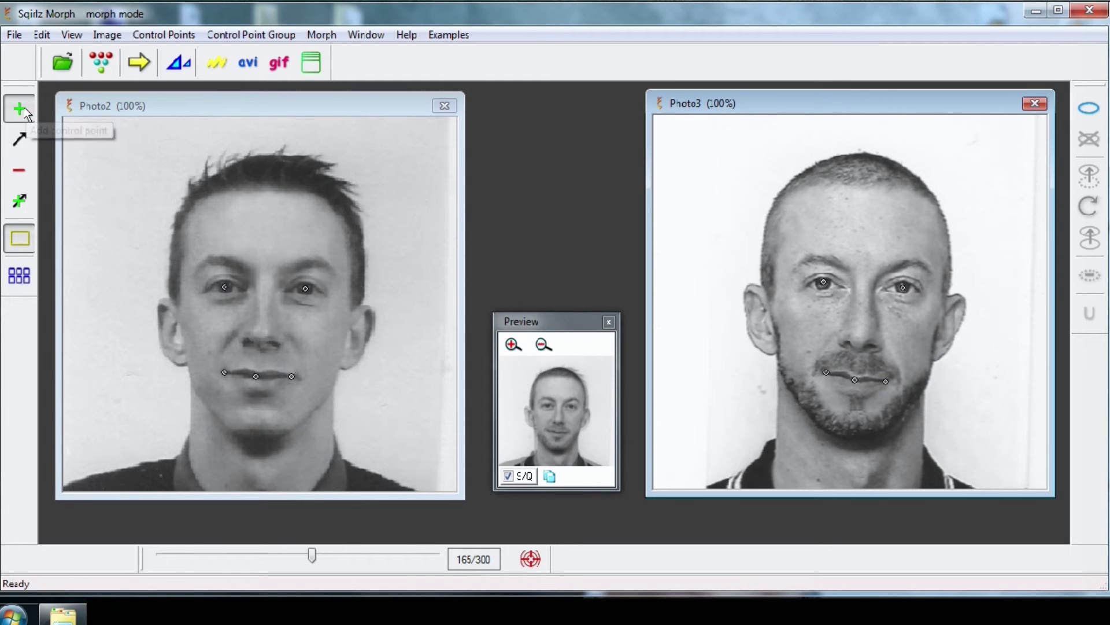
{"action": "left_click", "coordinate": [115, 177]}
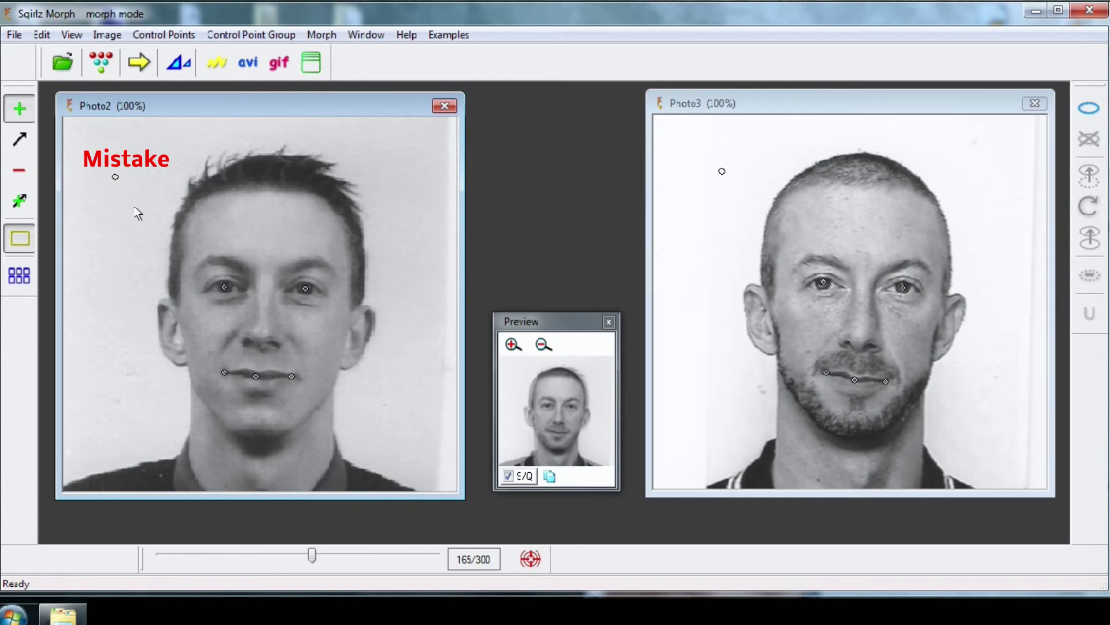
Delete the stray background control point near the top-left of Photo2.
{"action": "left_click", "coordinate": [19, 175]}
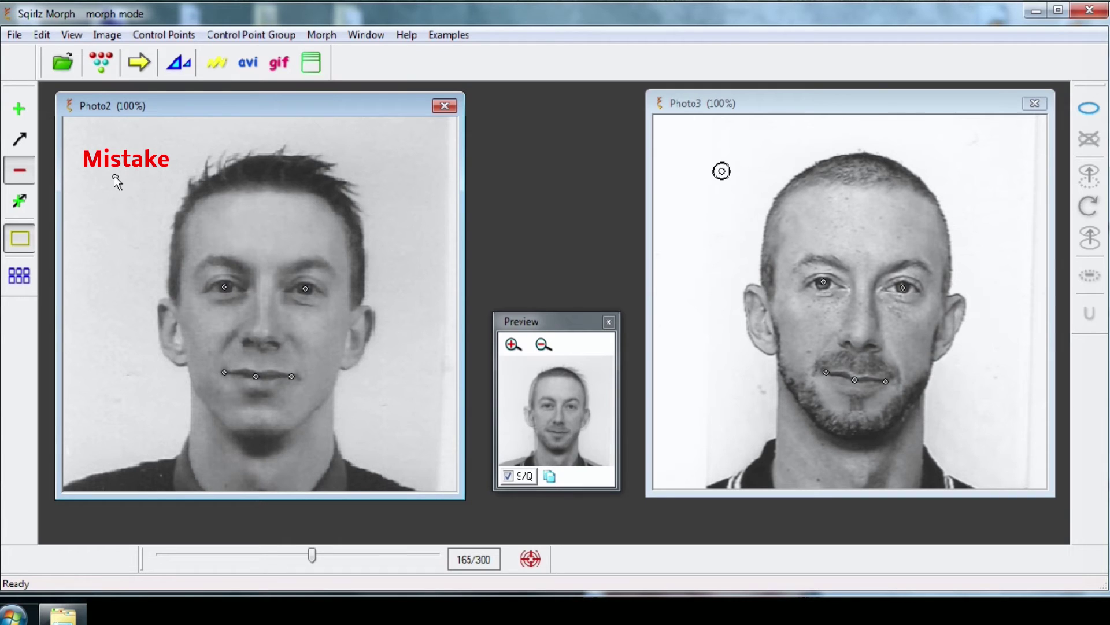
{"action": "left_click", "coordinate": [116, 177]}
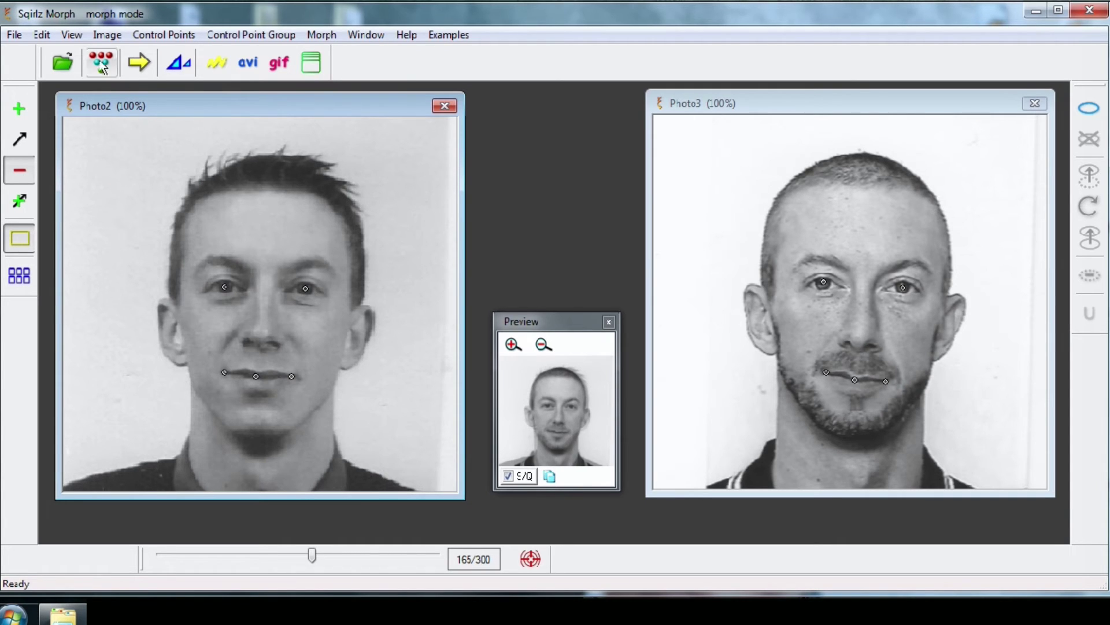
{"action": "left_click", "coordinate": [78, 38]}
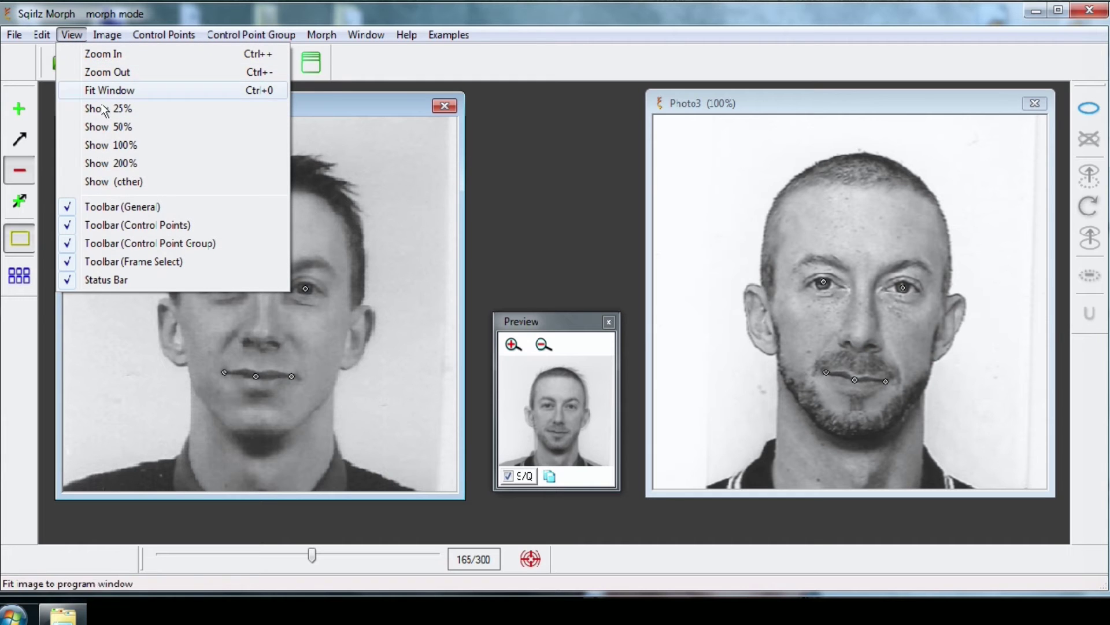
Inspect Photo2's control points at 200% zoom, then return it to 100%.
{"action": "left_click", "coordinate": [114, 167]}
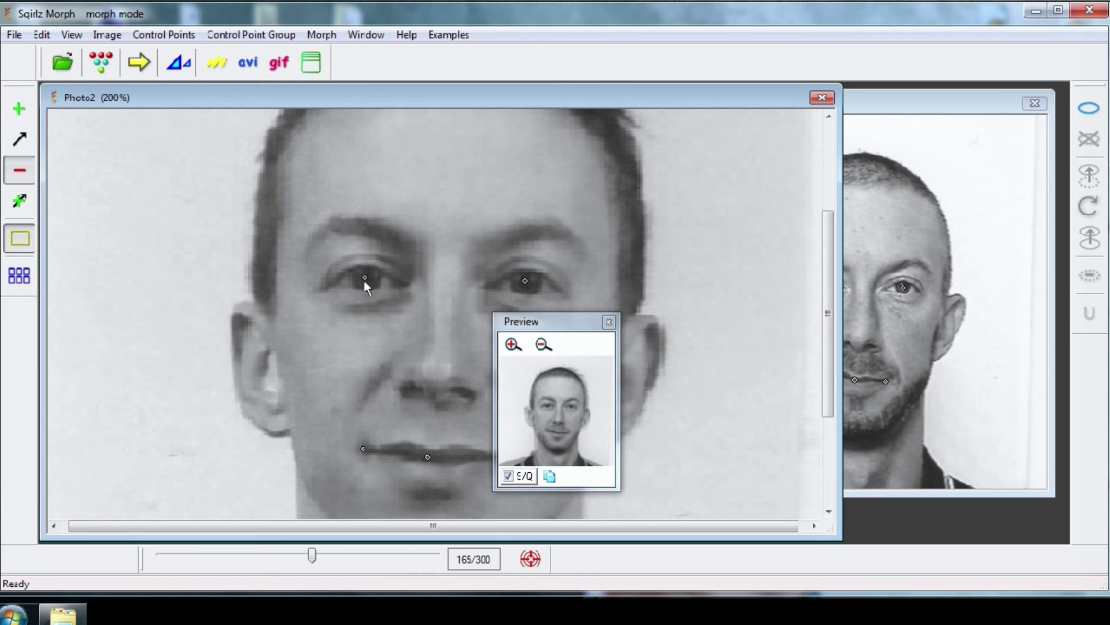
{"action": "left_click", "coordinate": [72, 35]}
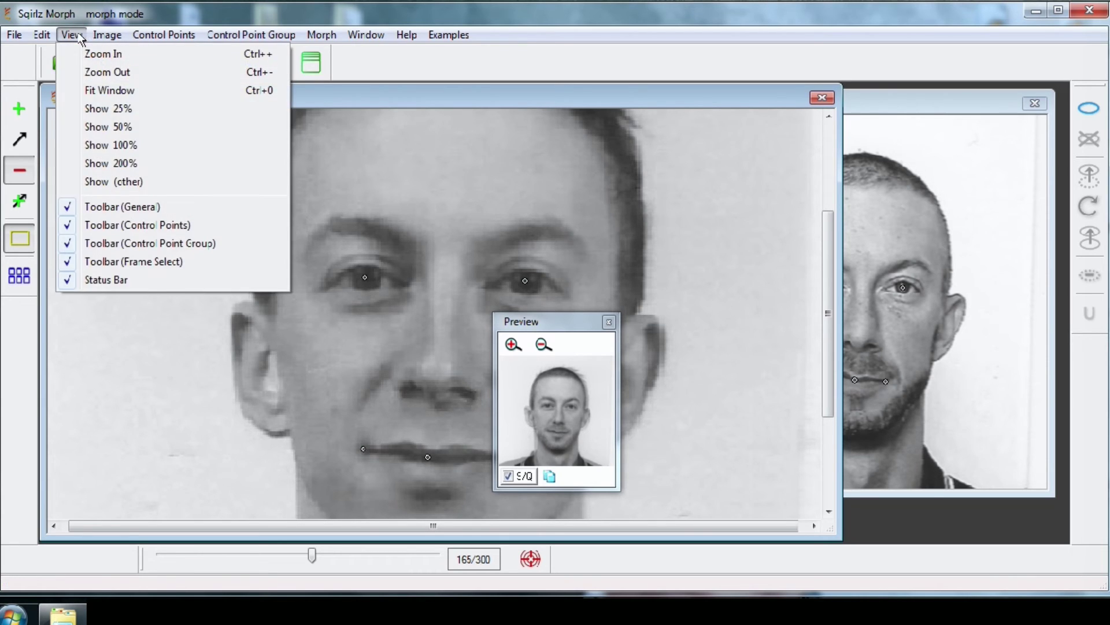
{"action": "left_click", "coordinate": [116, 146]}
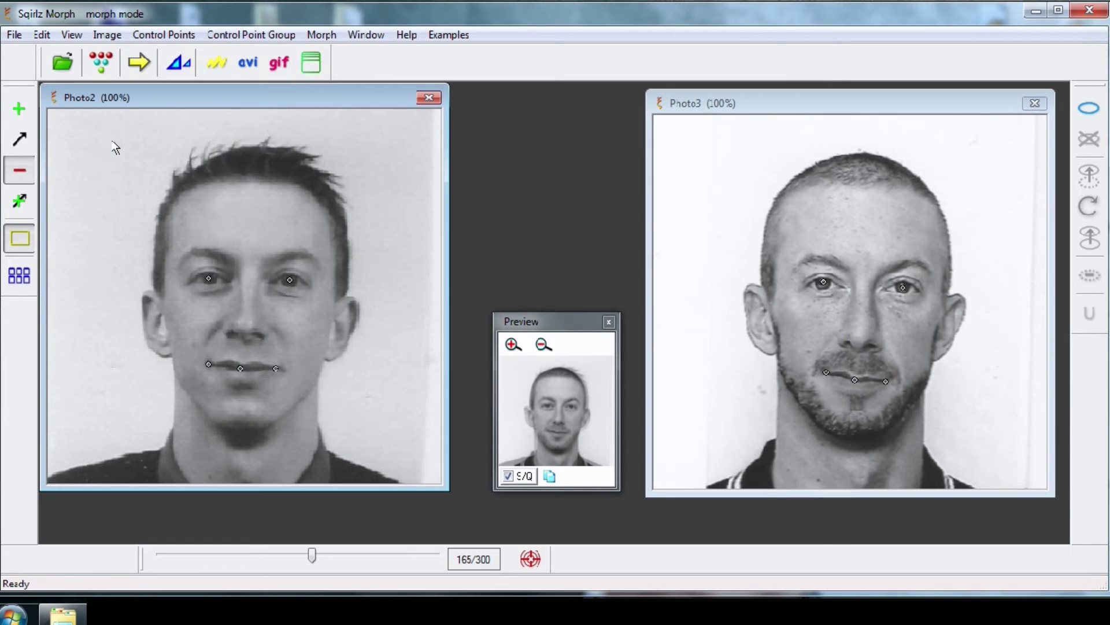
Add control points on the nose, both ears and chin, aligning the ear and chin partners on Photo3.
{"action": "left_click", "coordinate": [19, 109]}
{"action": "left_click", "coordinate": [245, 325]}
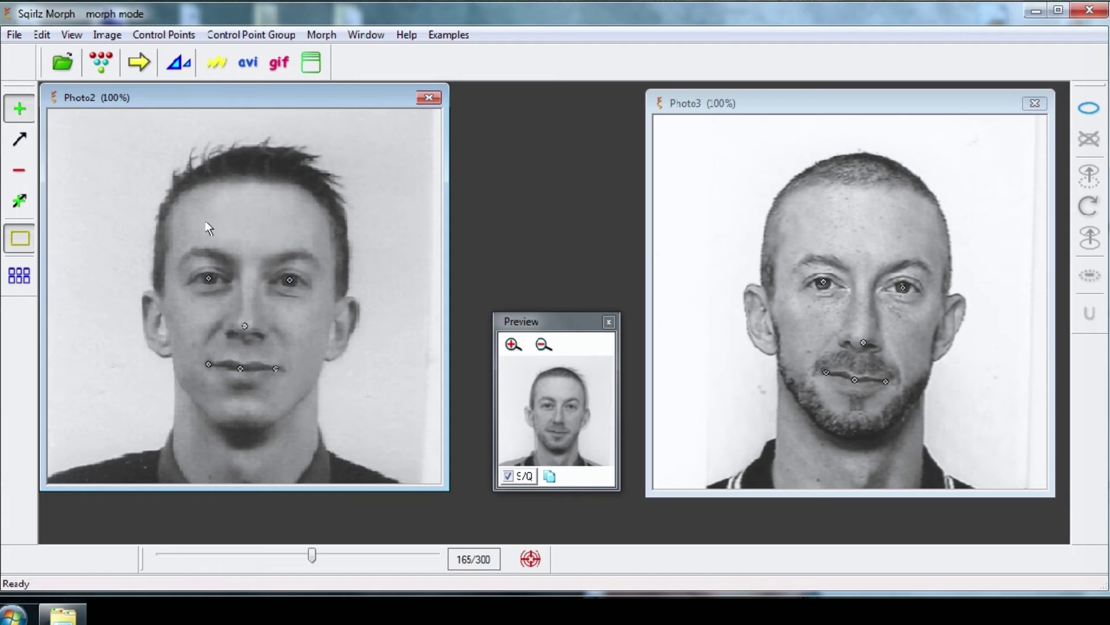
{"action": "left_click", "coordinate": [145, 289]}
{"action": "left_click", "coordinate": [355, 298]}
{"action": "left_click", "coordinate": [19, 139]}
{"action": "left_click_drag", "start_coordinate": [758, 296], "coordinate": [751, 286]}
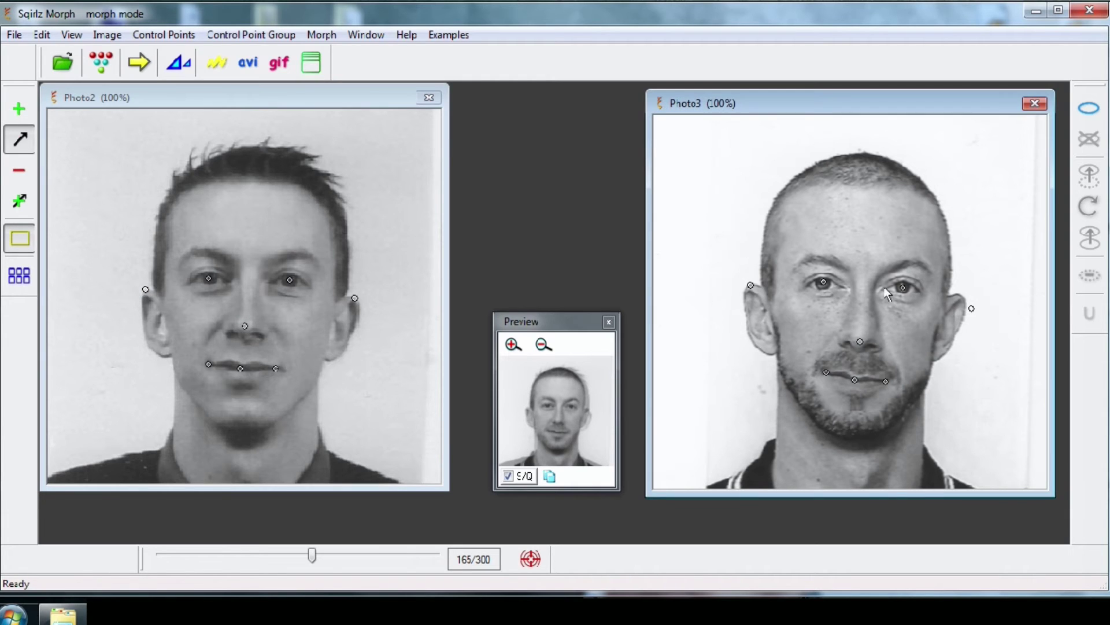
{"action": "left_click_drag", "start_coordinate": [972, 308], "coordinate": [960, 296]}
{"action": "left_click", "coordinate": [221, 427]}
{"action": "left_click", "coordinate": [263, 428]}
{"action": "left_click_drag", "start_coordinate": [827, 432], "coordinate": [877, 436]}
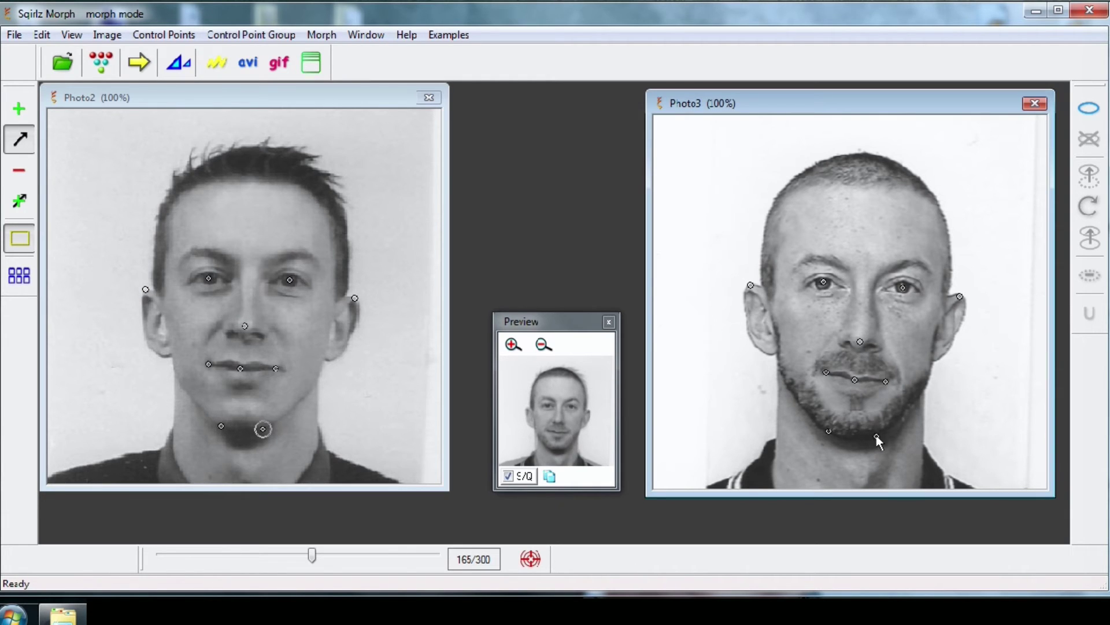
{"action": "left_click", "coordinate": [19, 108]}
Add control points on the lower jaw, neck, hairline, temples and jaw sides, adjusting a Photo3 jaw point.
{"action": "left_click", "coordinate": [168, 443]}
{"action": "left_click", "coordinate": [19, 109]}
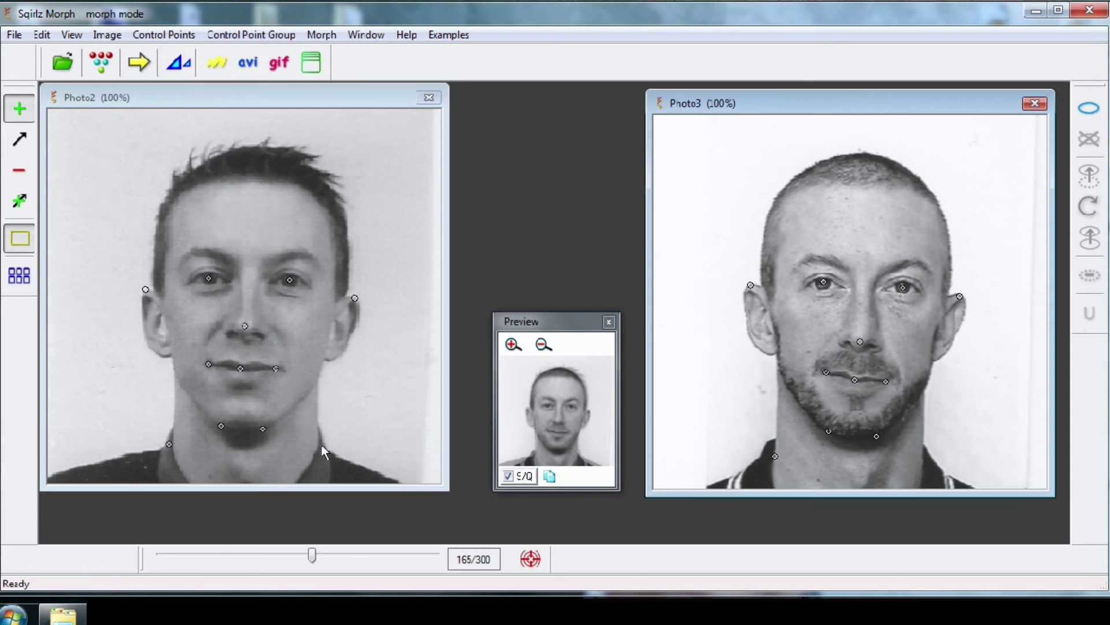
{"action": "left_click", "coordinate": [321, 446]}
{"action": "left_click", "coordinate": [19, 109]}
{"action": "left_click", "coordinate": [184, 192]}
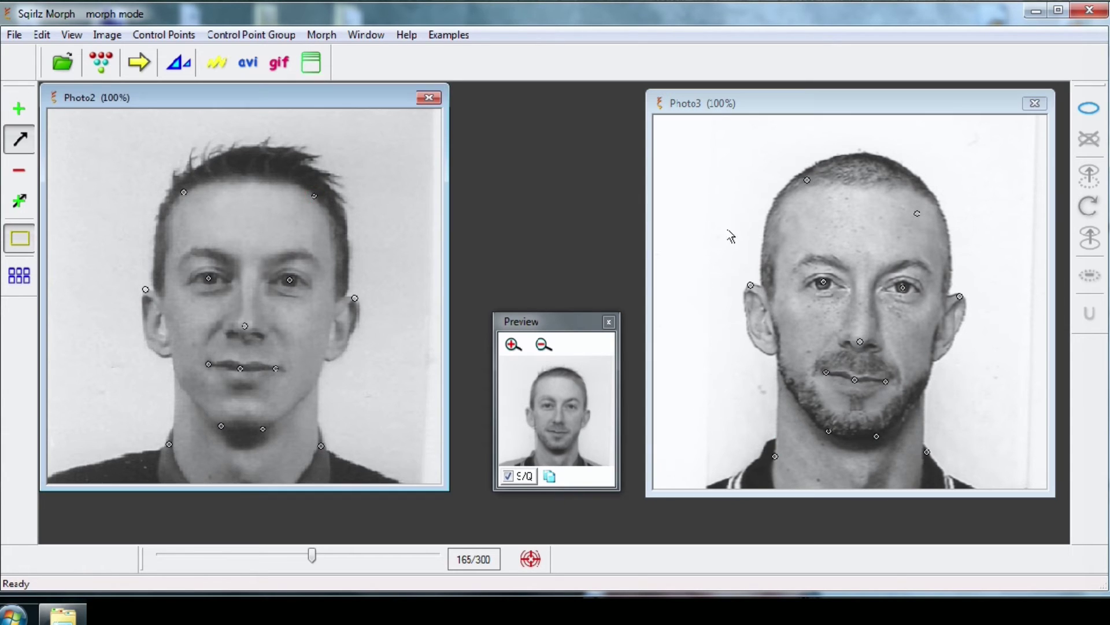
{"action": "left_click", "coordinate": [315, 195]}
{"action": "left_click", "coordinate": [252, 159]}
{"action": "left_click", "coordinate": [156, 235]}
{"action": "left_click", "coordinate": [342, 241]}
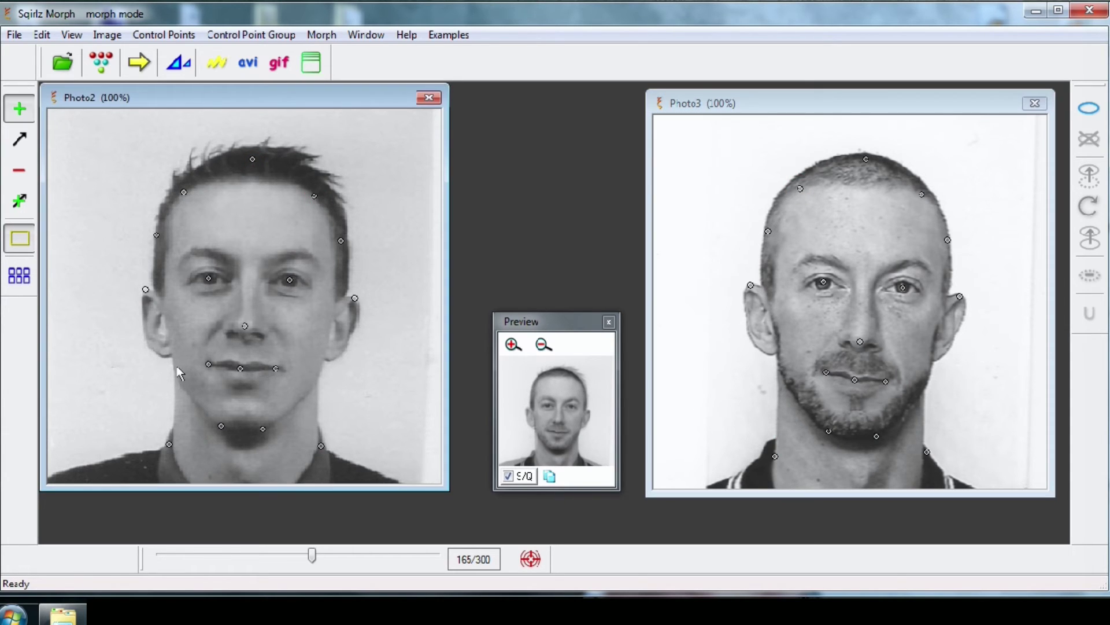
{"action": "left_click", "coordinate": [175, 374]}
{"action": "left_click", "coordinate": [314, 386]}
{"action": "left_click_drag", "start_coordinate": [920, 397], "coordinate": [929, 383]}
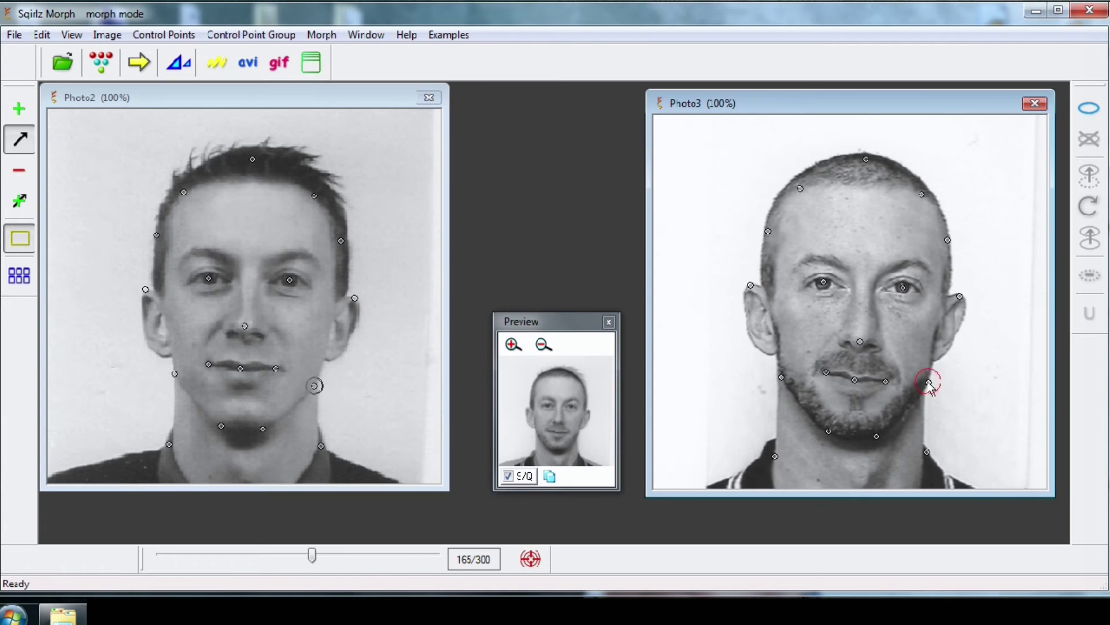
Add four eyebrow control points and align two eyebrow partners on Photo3.
{"action": "left_click", "coordinate": [176, 265]}
{"action": "left_click", "coordinate": [233, 259]}
{"action": "left_click", "coordinate": [267, 263]}
{"action": "left_click", "coordinate": [317, 263]}
{"action": "left_click", "coordinate": [19, 138]}
{"action": "left_click_drag", "start_coordinate": [790, 264], "coordinate": [851, 271]}
{"action": "left_click_drag", "start_coordinate": [927, 266], "coordinate": [932, 274]}
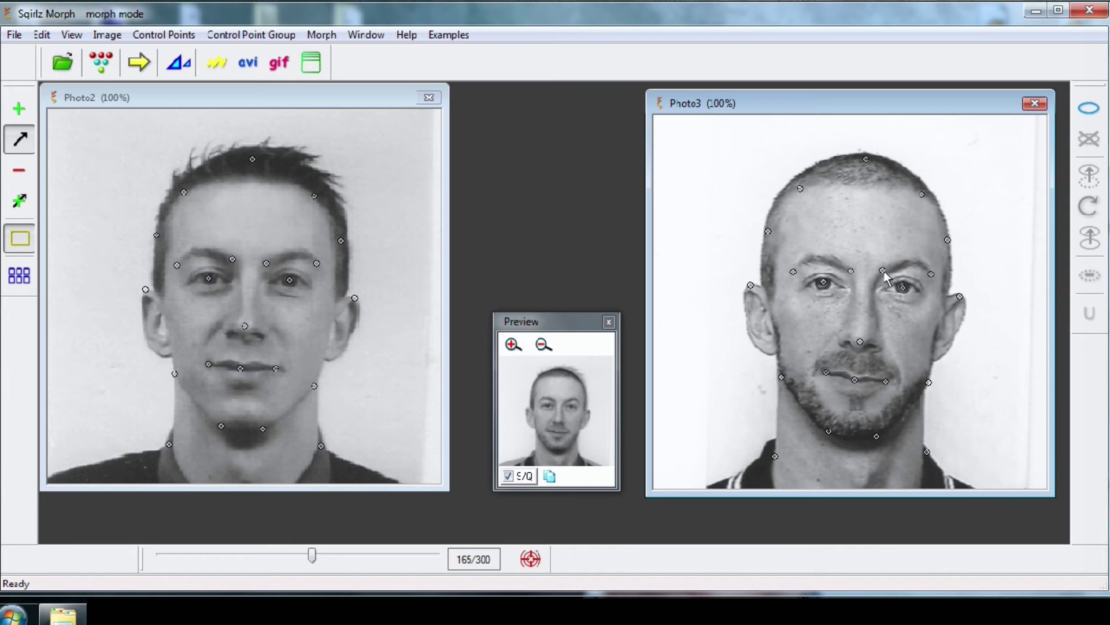
{"action": "left_click_drag", "start_coordinate": [543, 328], "coordinate": [517, 242]}
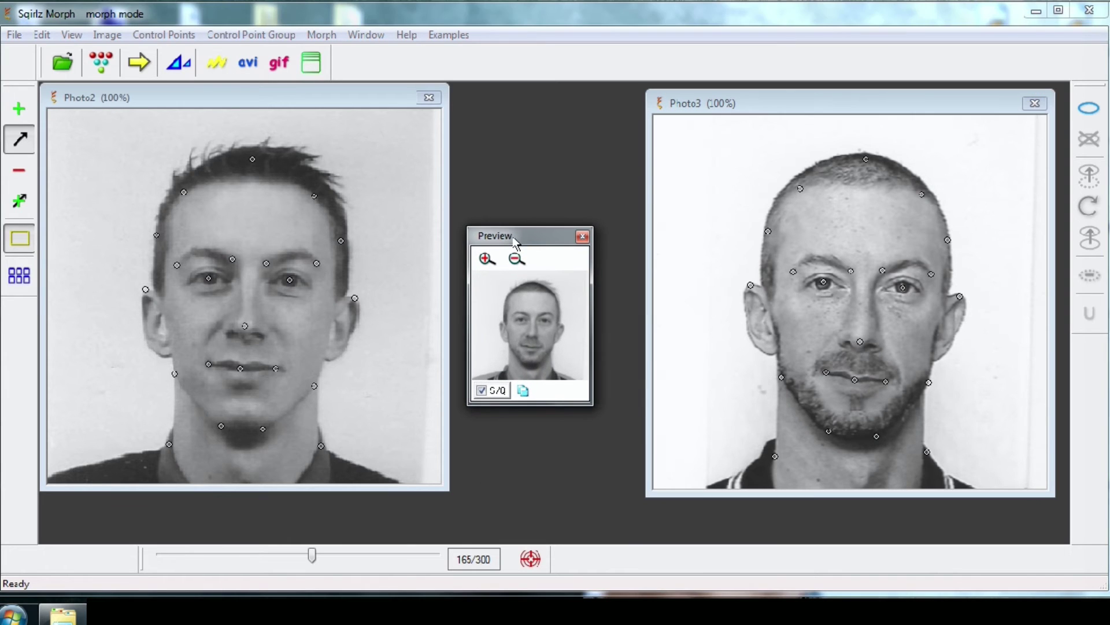
Zoom in the Preview window and run the morph with the full control-point set.
{"action": "left_click", "coordinate": [488, 260]}
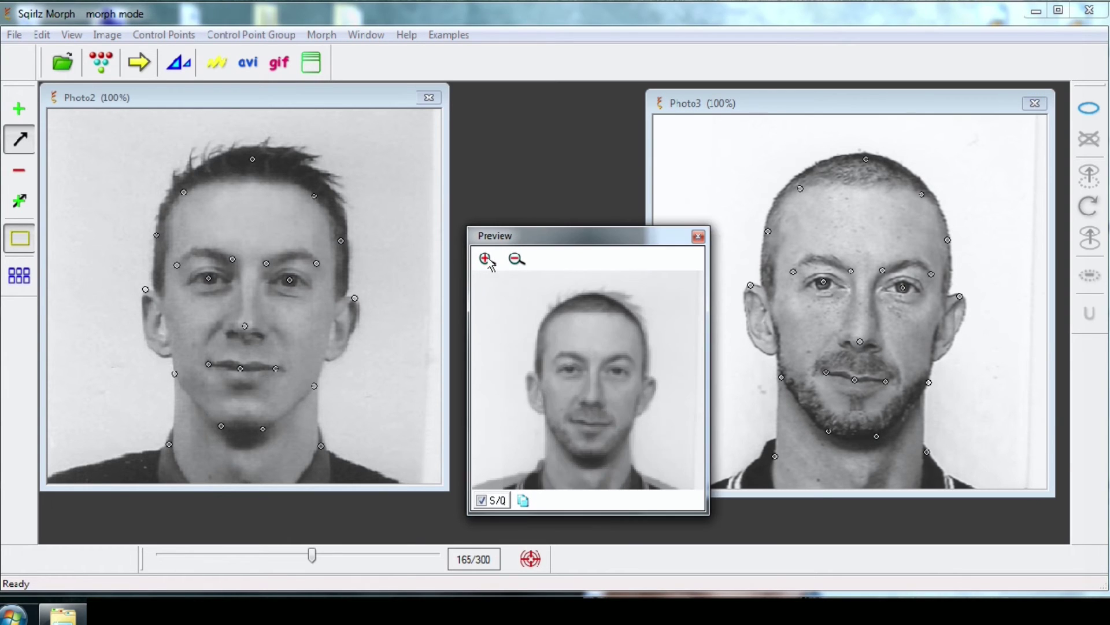
{"action": "left_click", "coordinate": [139, 62]}
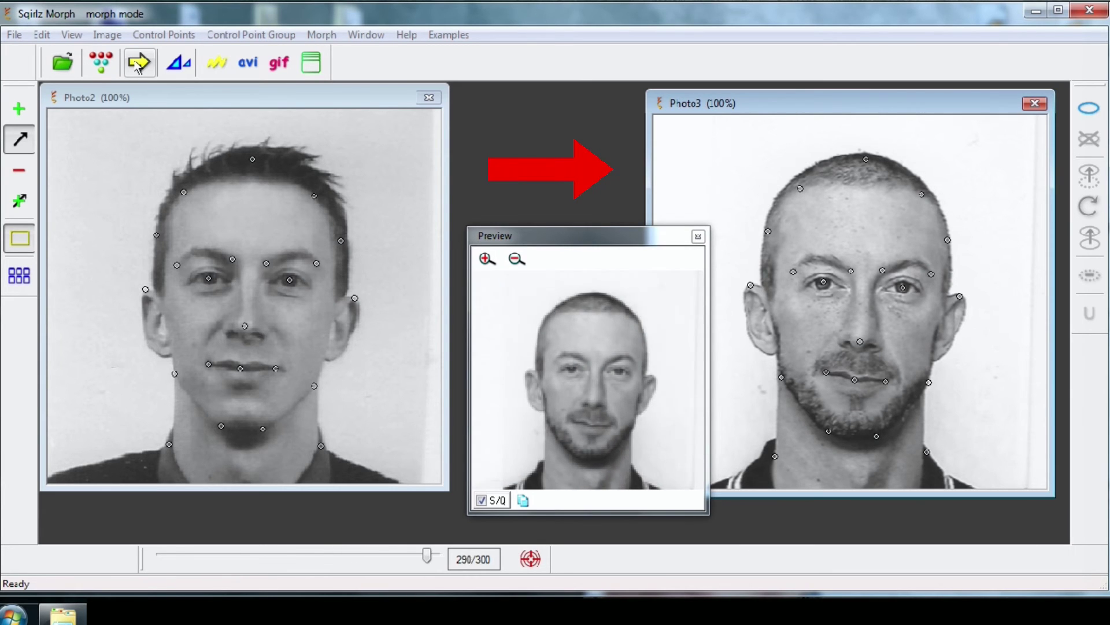
{"action": "left_click_drag", "start_coordinate": [573, 247], "coordinate": [544, 248]}
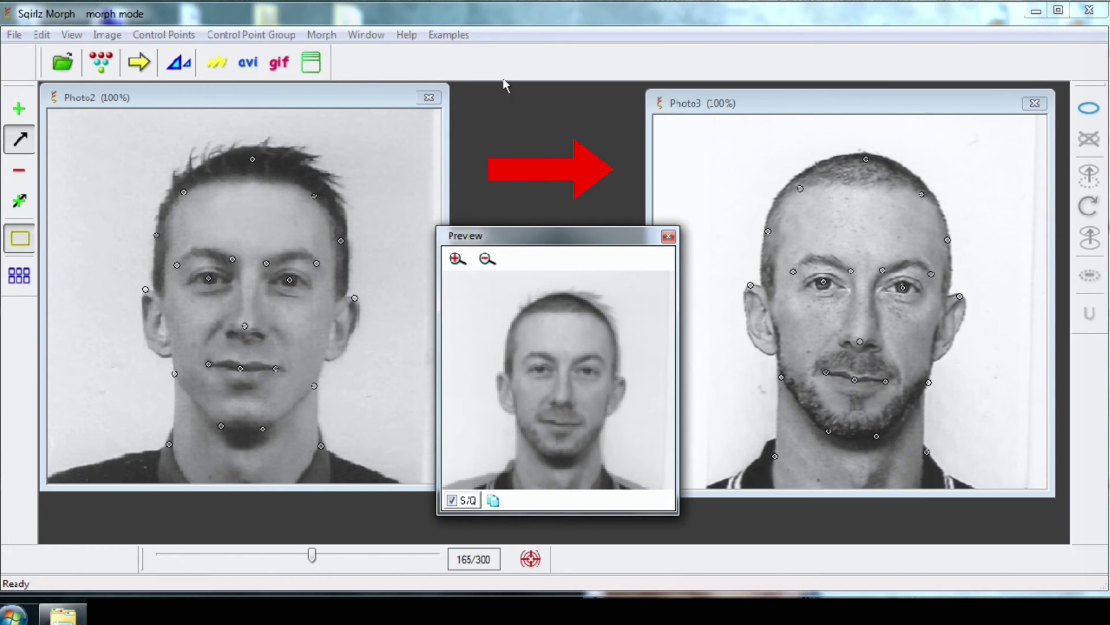
{"action": "left_click", "coordinate": [321, 34]}
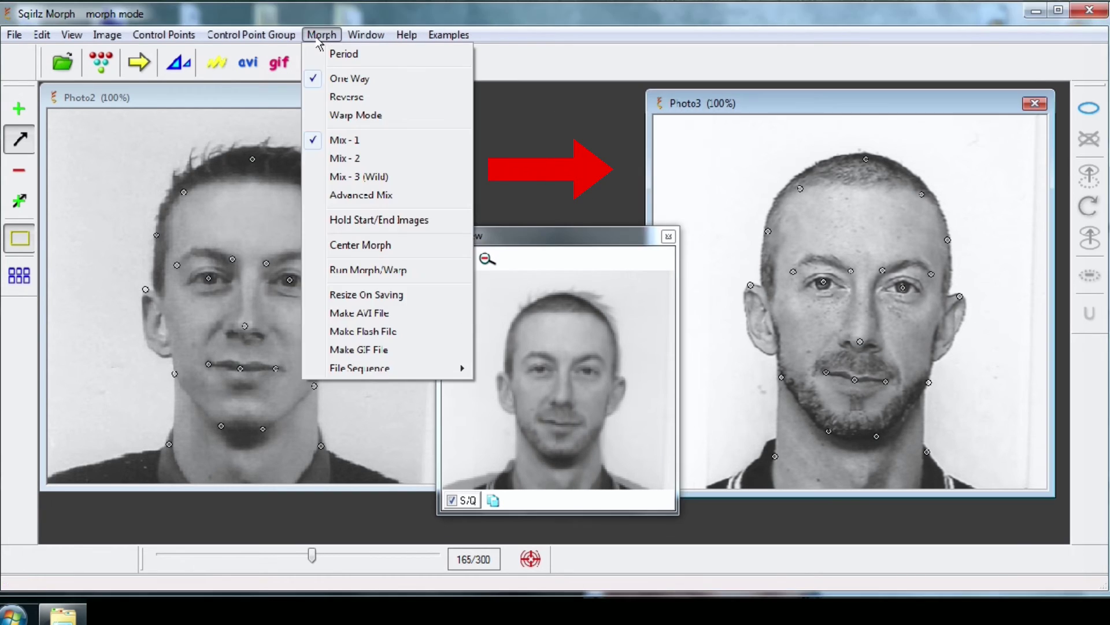
Reverse the morph direction with Morph > Reverse and run the morph again.
{"action": "left_click", "coordinate": [313, 100]}
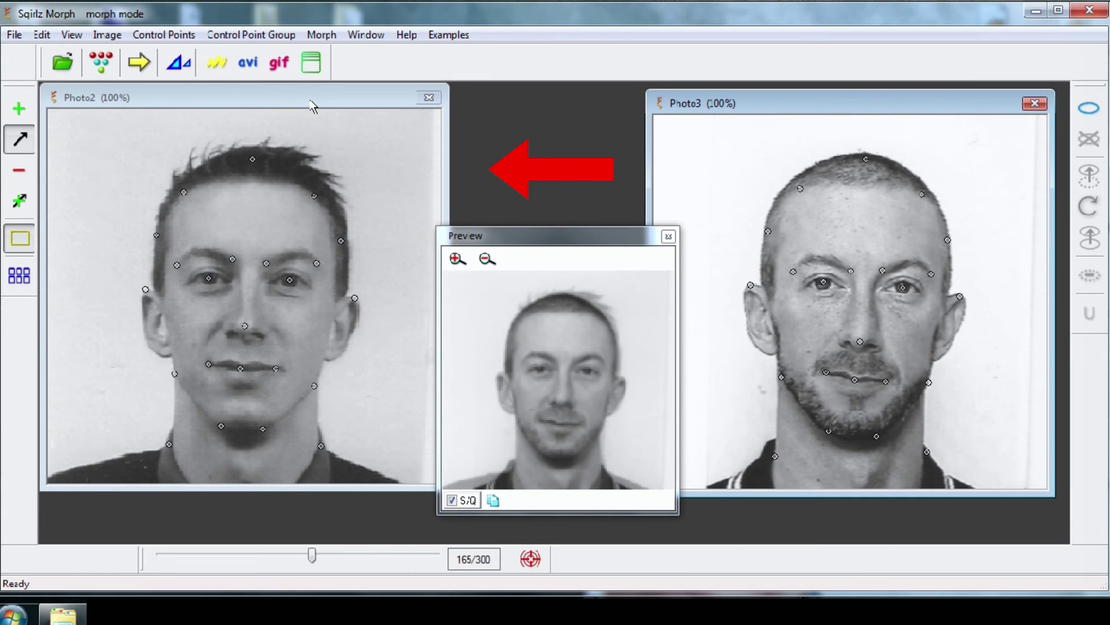
{"action": "left_click", "coordinate": [144, 70]}
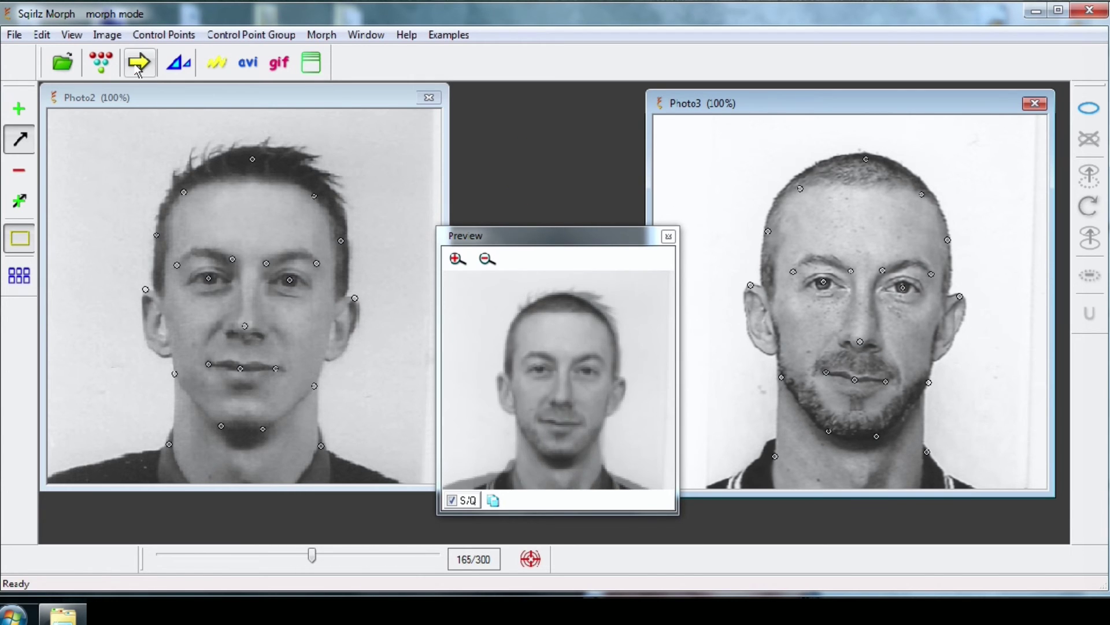
{"action": "left_click", "coordinate": [13, 36]}
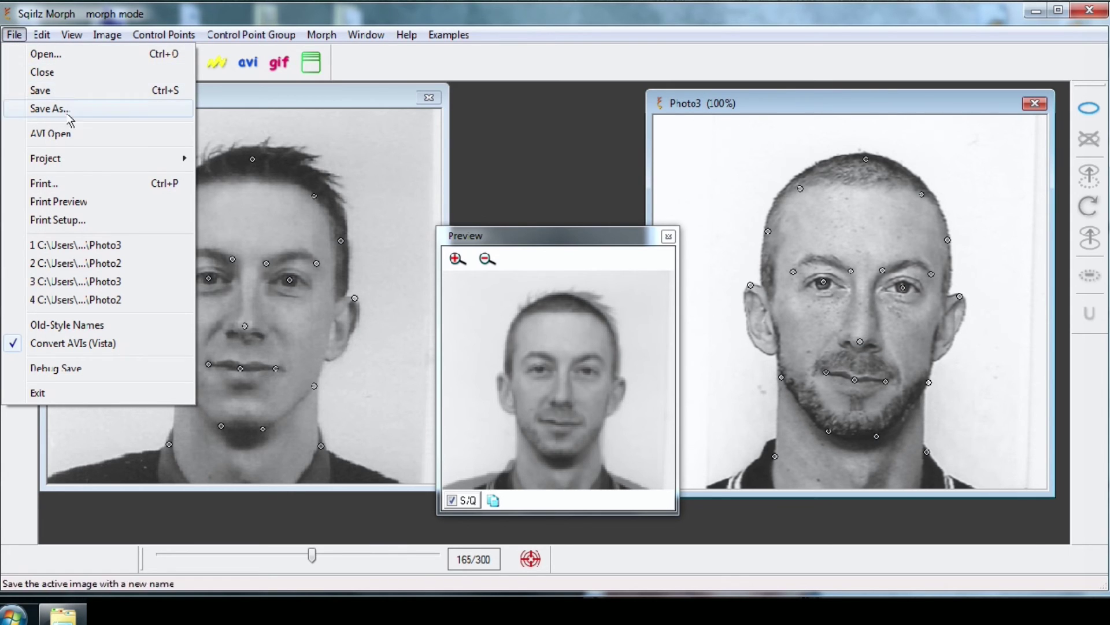
Save the morph as a Morph Project File named 'Morphing' in Nouveau dossier.
{"action": "mouse_move", "coordinate": [81, 166]}
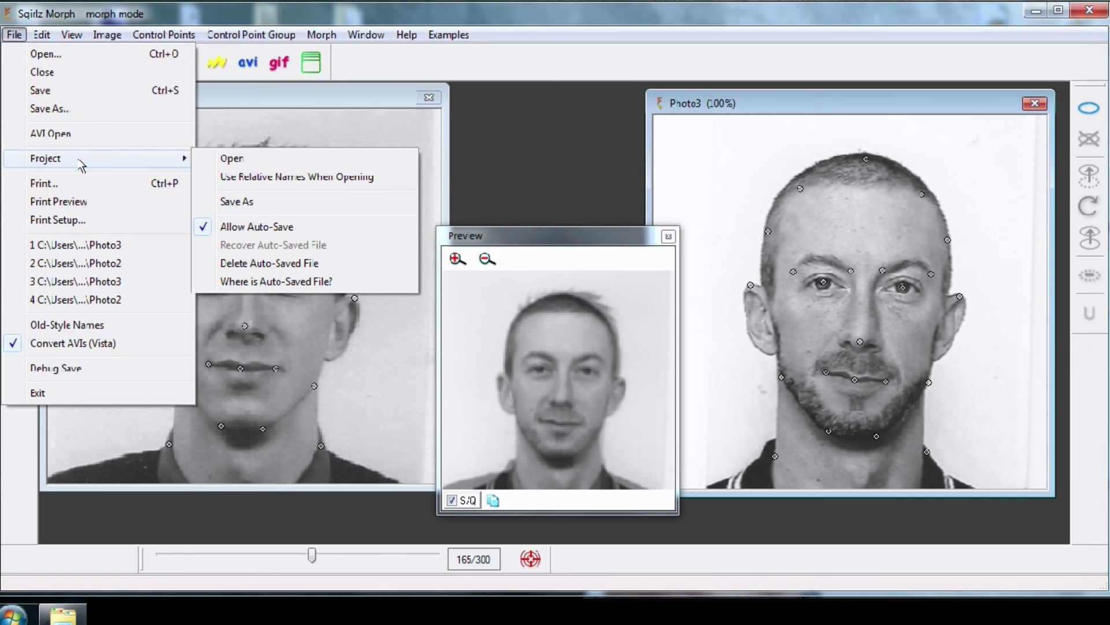
{"action": "left_click", "coordinate": [251, 203]}
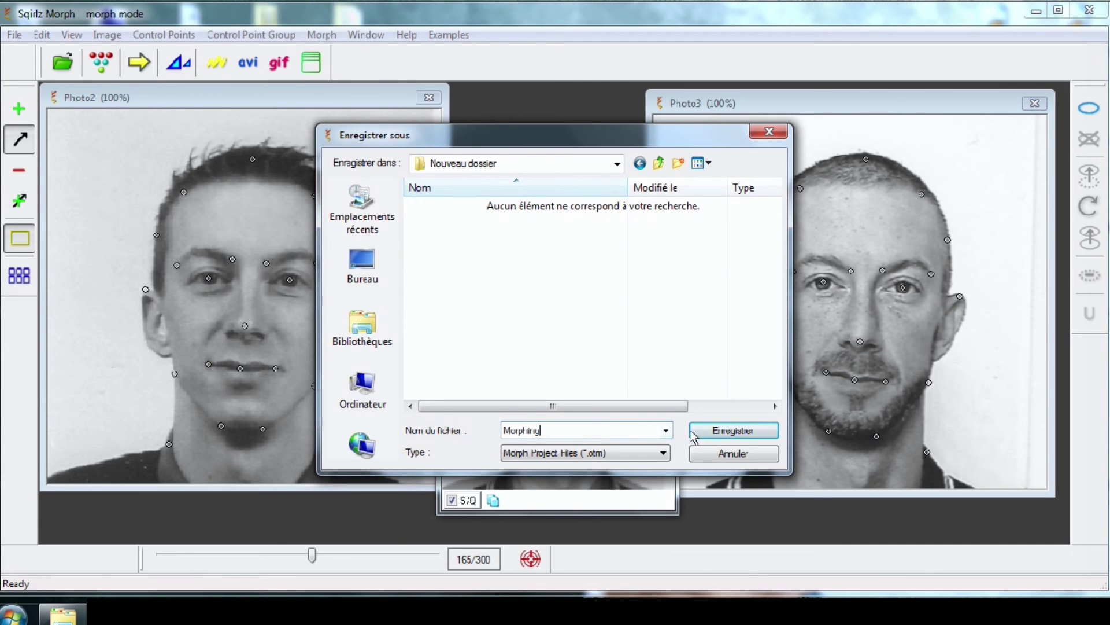
{"action": "left_click", "coordinate": [746, 440]}
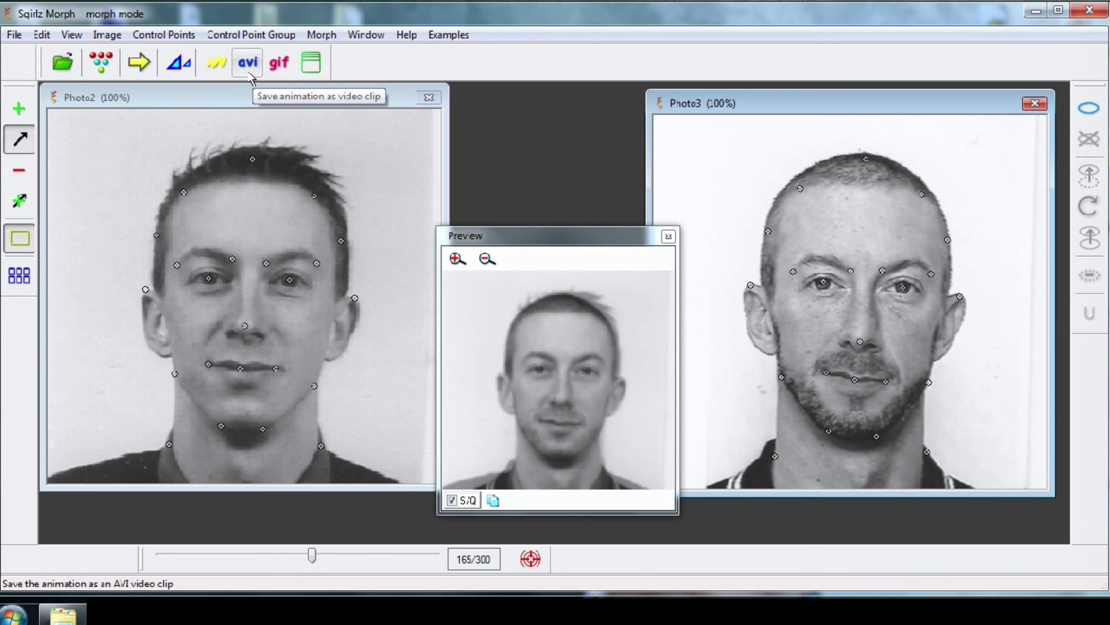
Start the AVI export with the video file named 'Morphing la video'.
{"action": "left_click", "coordinate": [250, 74]}
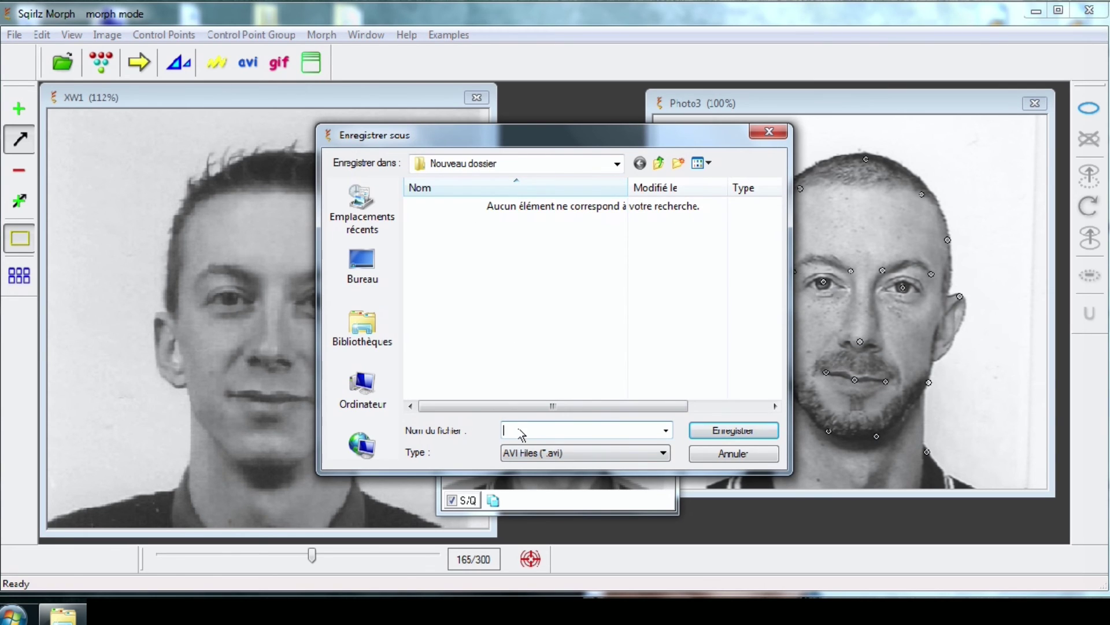
{"action": "type", "text": "Mo"}
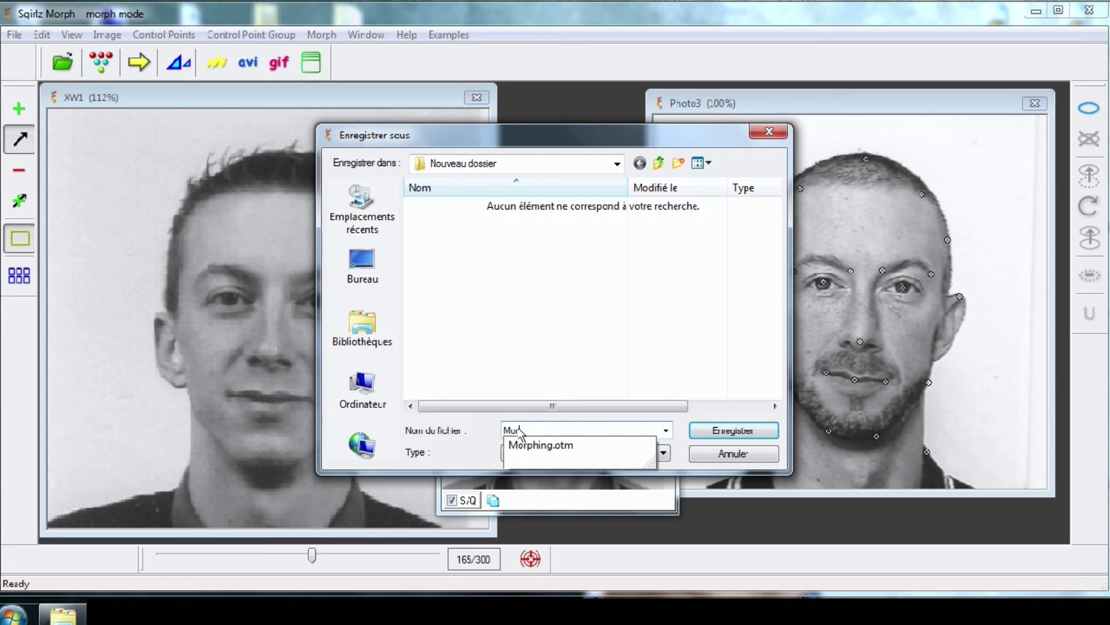
{"action": "type", "text": "rphing la video"}
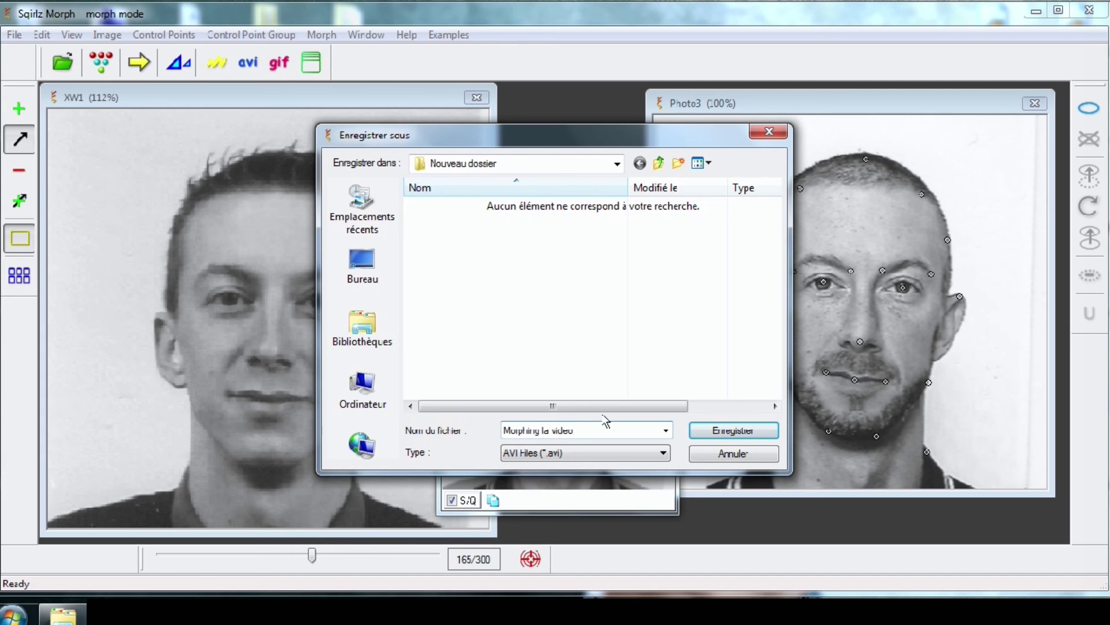
{"action": "left_click", "coordinate": [739, 438]}
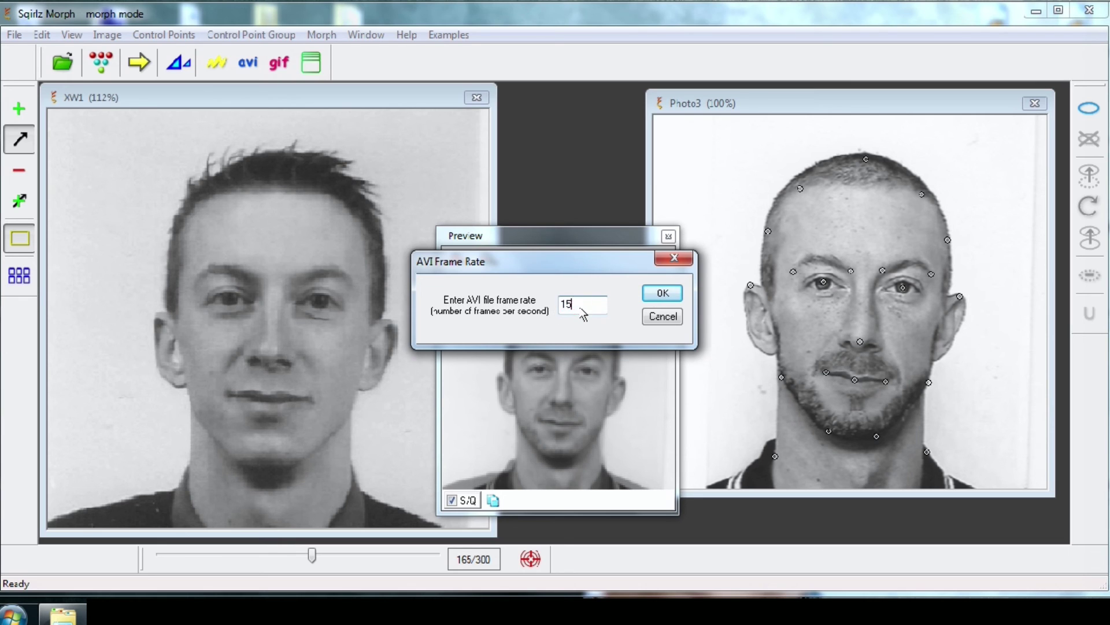
Set the AVI frame rate to 25 frames per second, replacing the default 15.
{"action": "type", "text": "25"}
{"action": "left_click", "coordinate": [661, 295]}
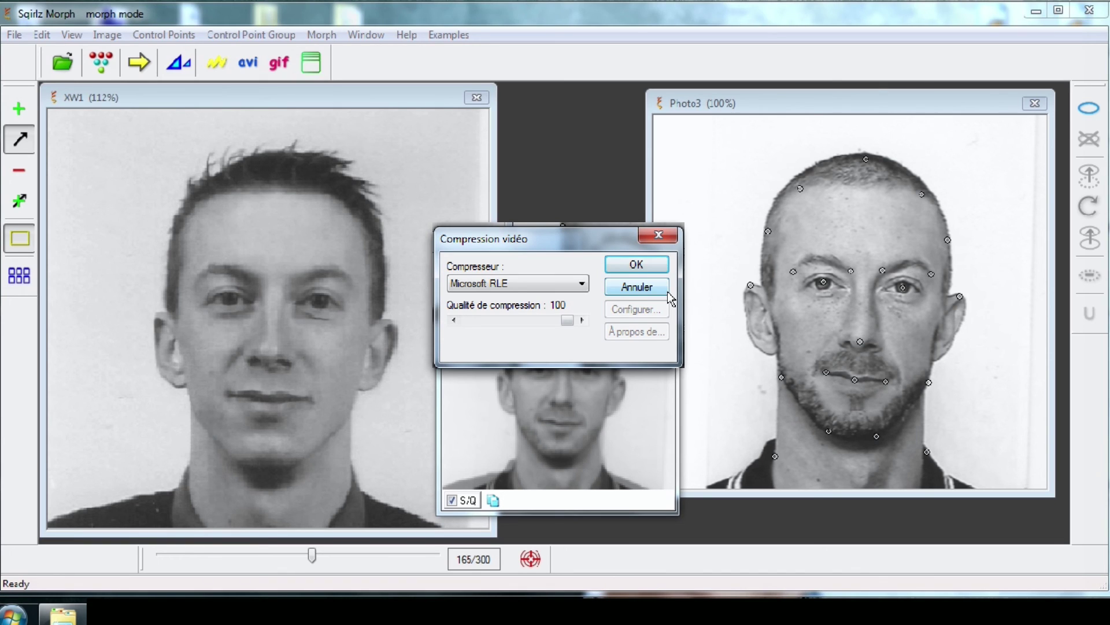
Choose Codec Intel IYUV as the video compressor and start rendering the AVI.
{"action": "left_click", "coordinate": [583, 286]}
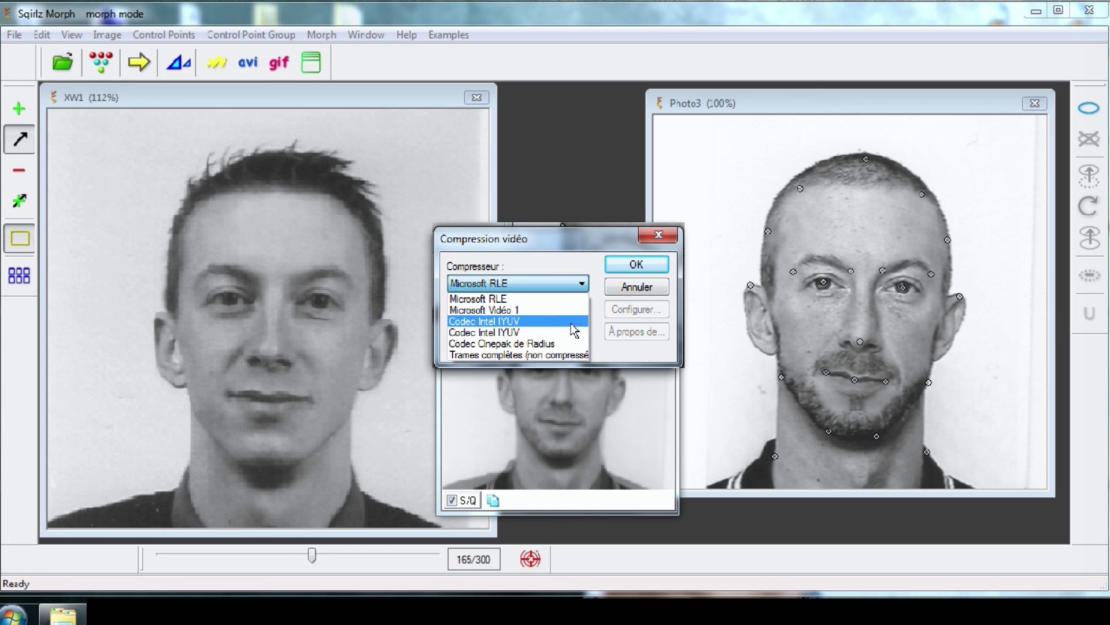
{"action": "left_click", "coordinate": [570, 333]}
{"action": "left_click", "coordinate": [633, 265]}
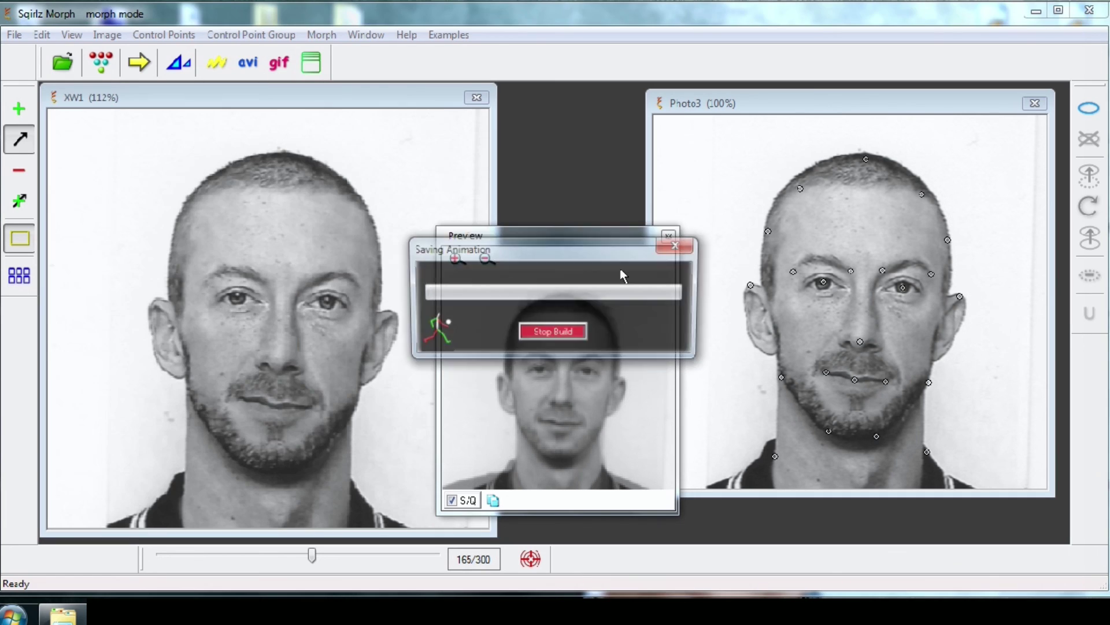